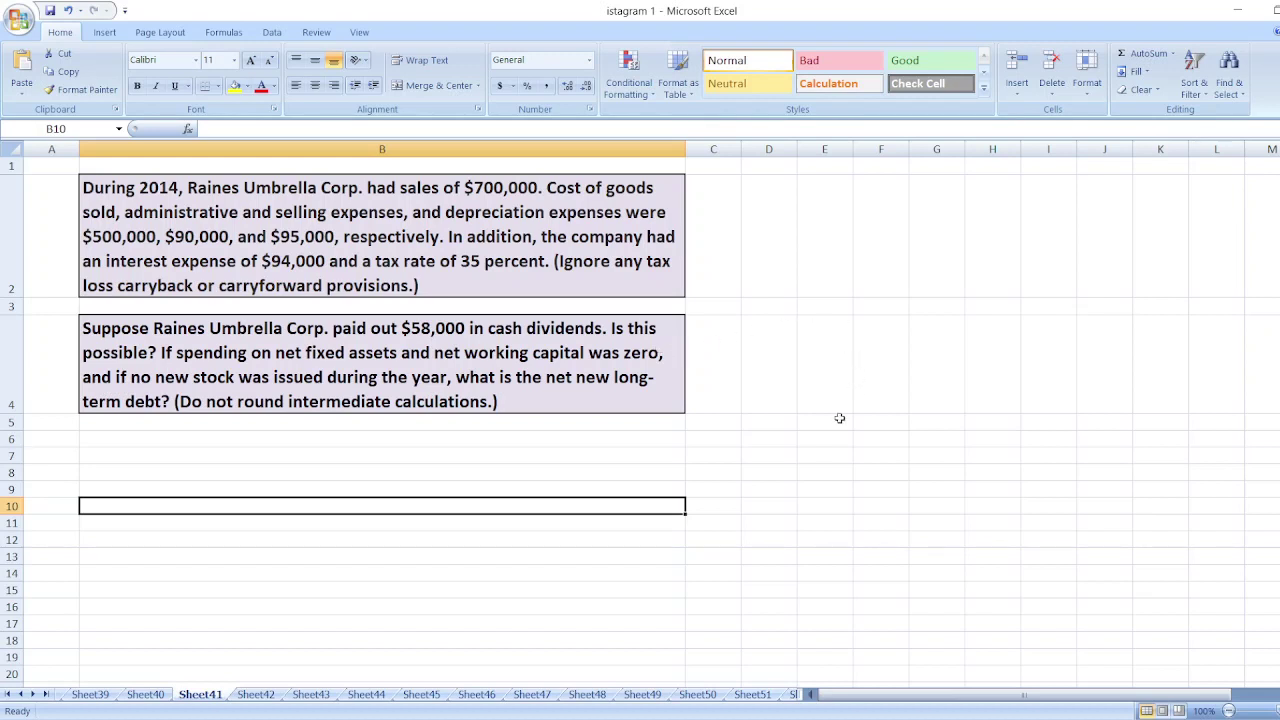
# Enter the heading "Net Income (Loss):" in cell D4 beside the second question box.
pyautogui.click(754, 397)
pyautogui.write('Ne')
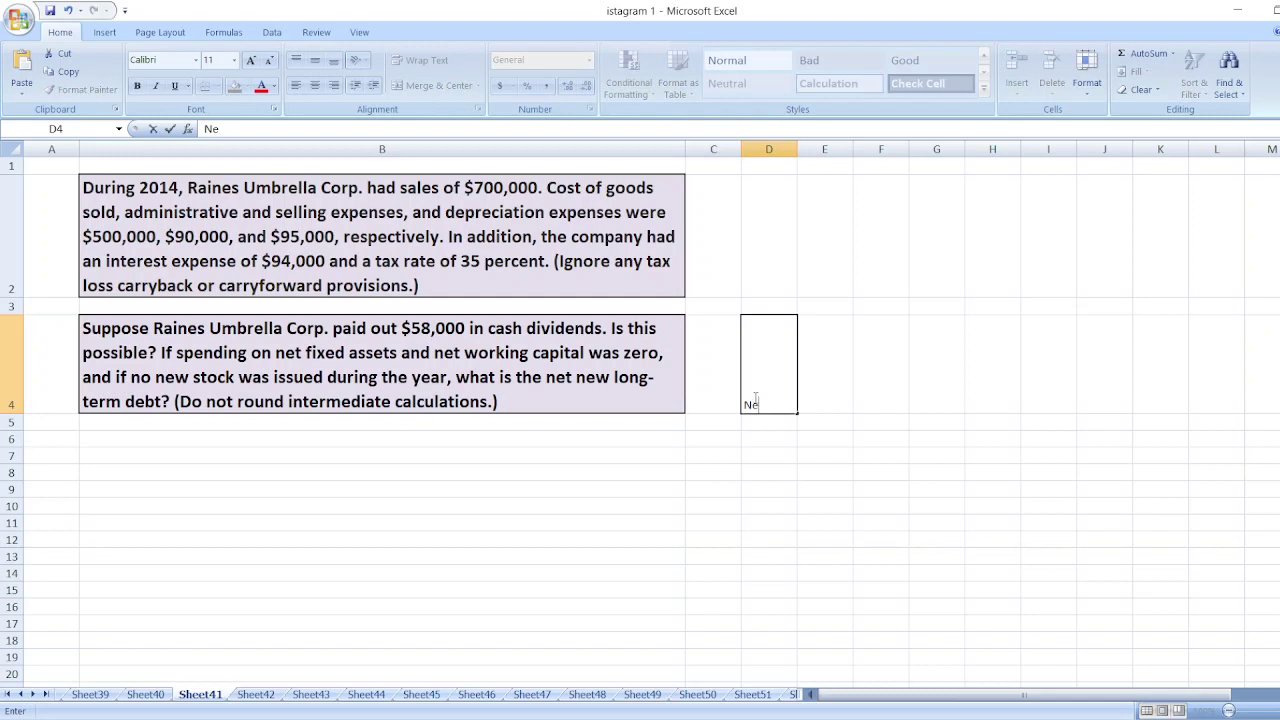
pyautogui.write('t Income (Loss):')
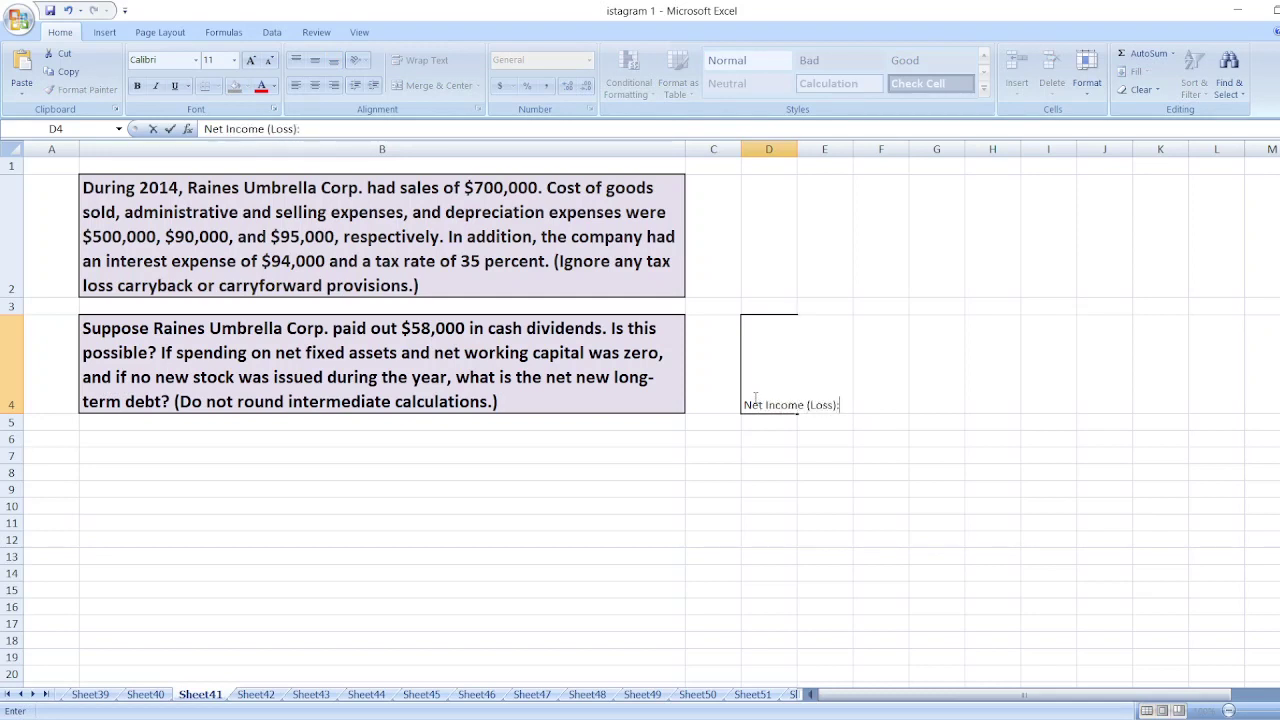
pyautogui.press('Return')
# Add a Sales row in row 5 with the amount 700000 in E5, and widen column D to fit the heading.
pyautogui.write('Sales')
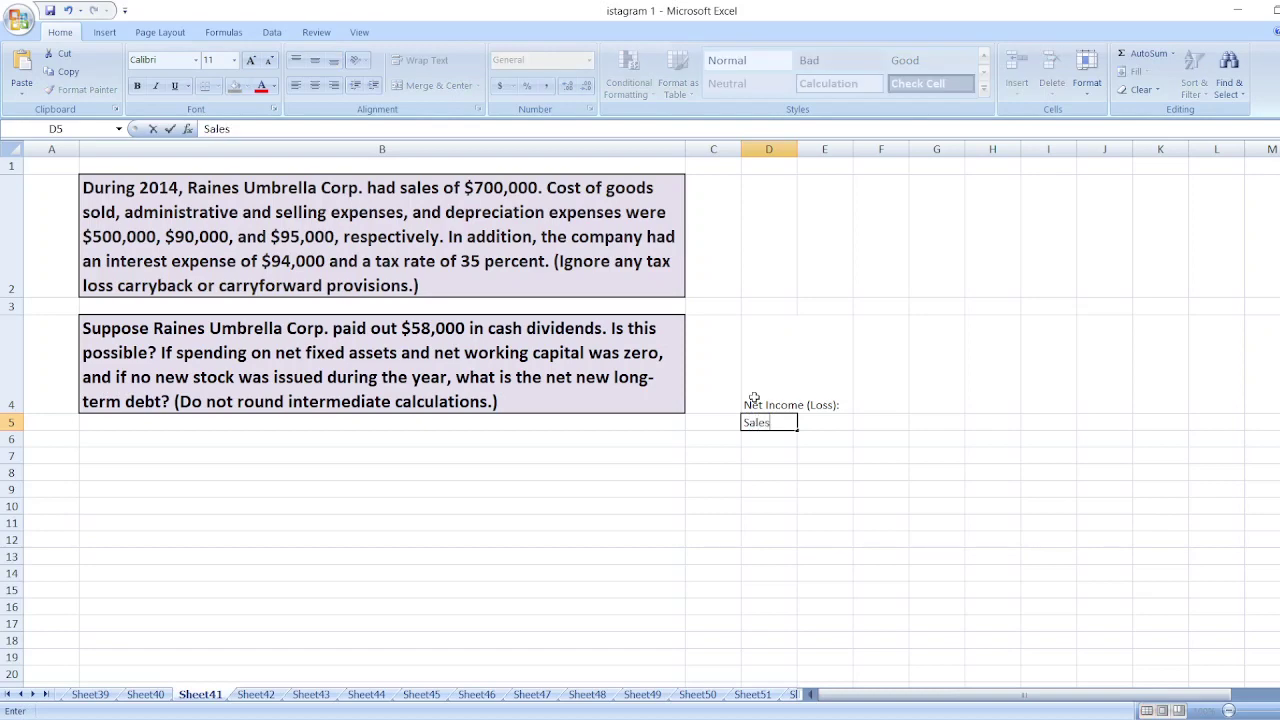
pyautogui.press('Tab')
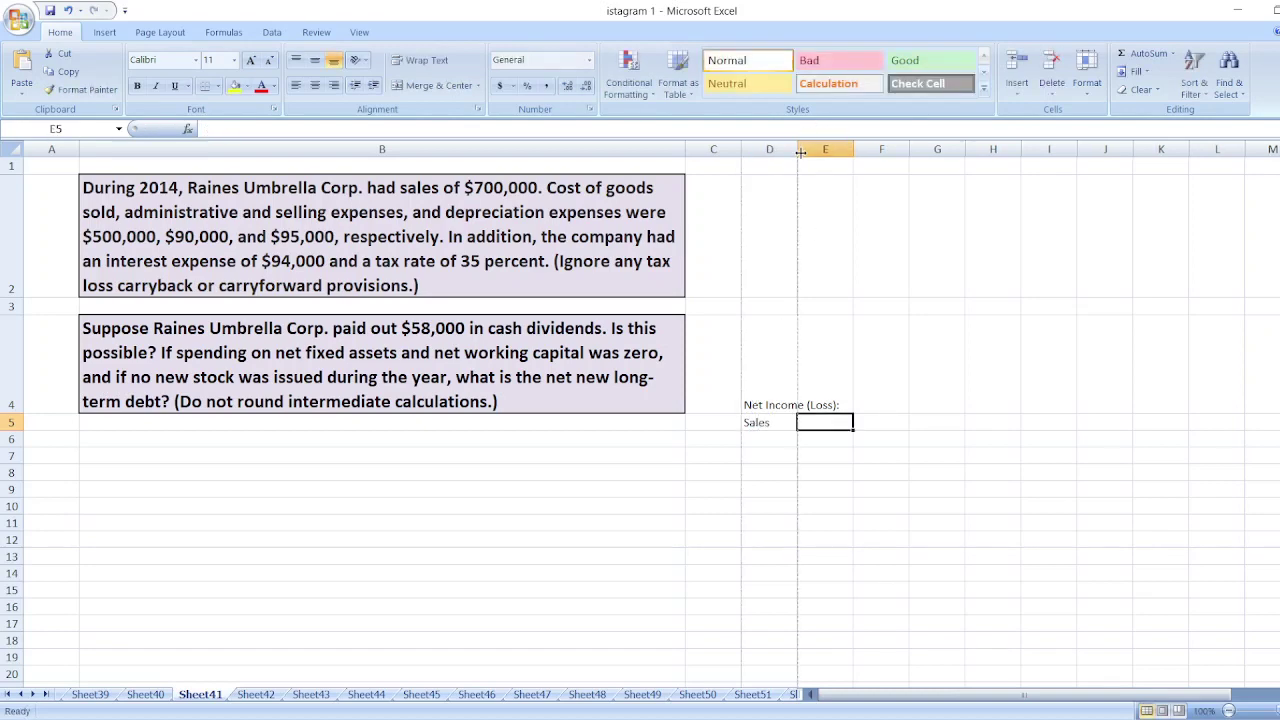
pyautogui.moveTo(798, 150); pyautogui.dragTo(891, 150)
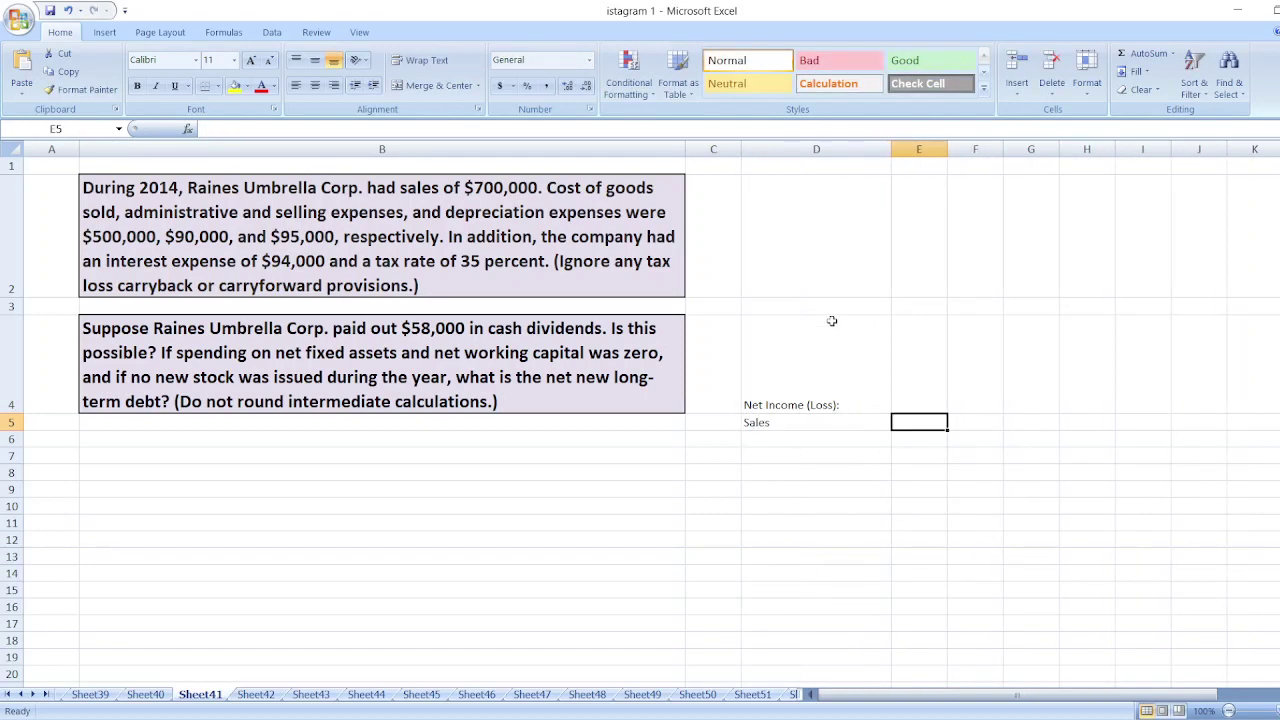
pyautogui.write('700000')
pyautogui.press('Return')
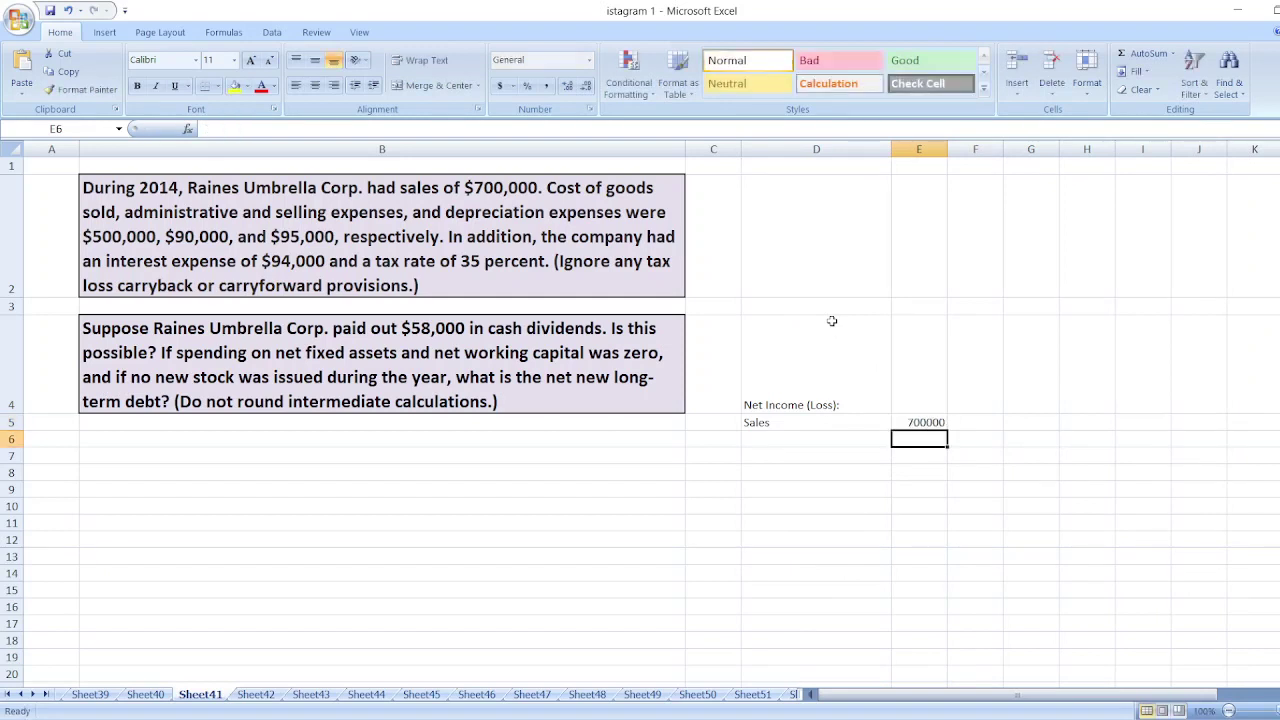
# Enter the labels "Less: Cost of Goods Sold" in D6 and "Less: Administrative and Selling Expenses" in D7.
pyautogui.press('Left')
pyautogui.write('Less')
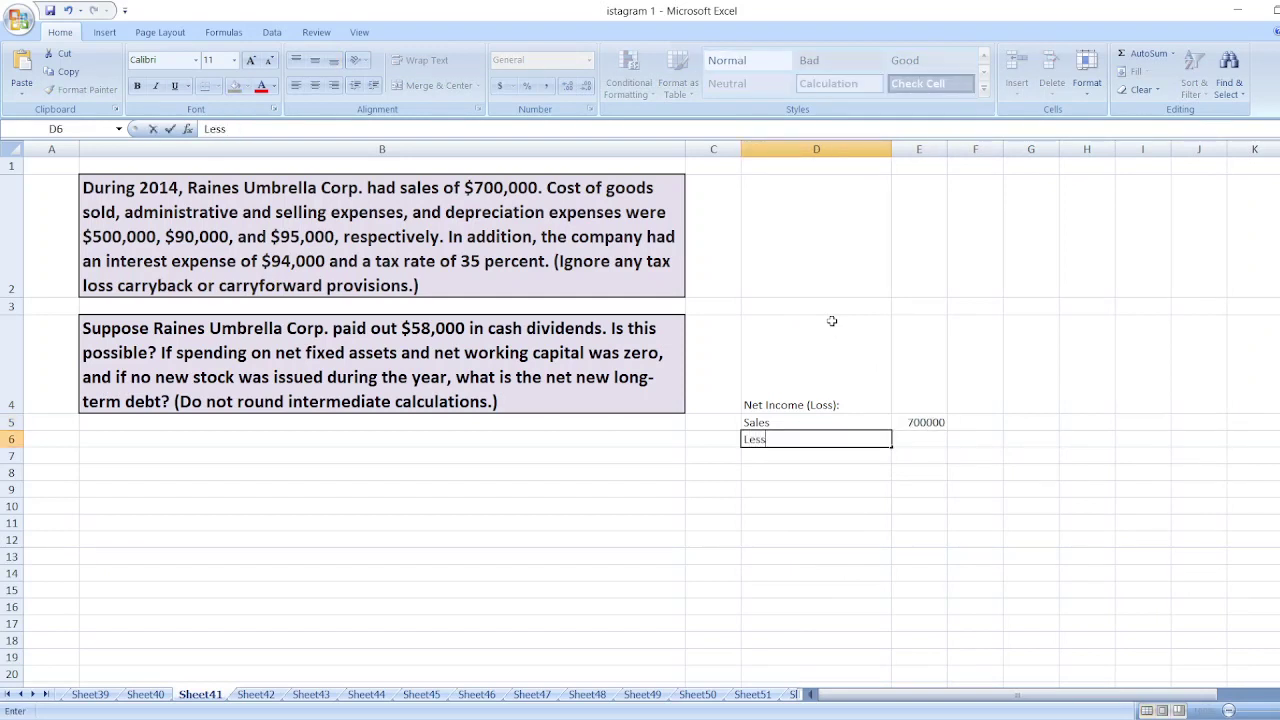
pyautogui.write(': Cost of Goods Sold')
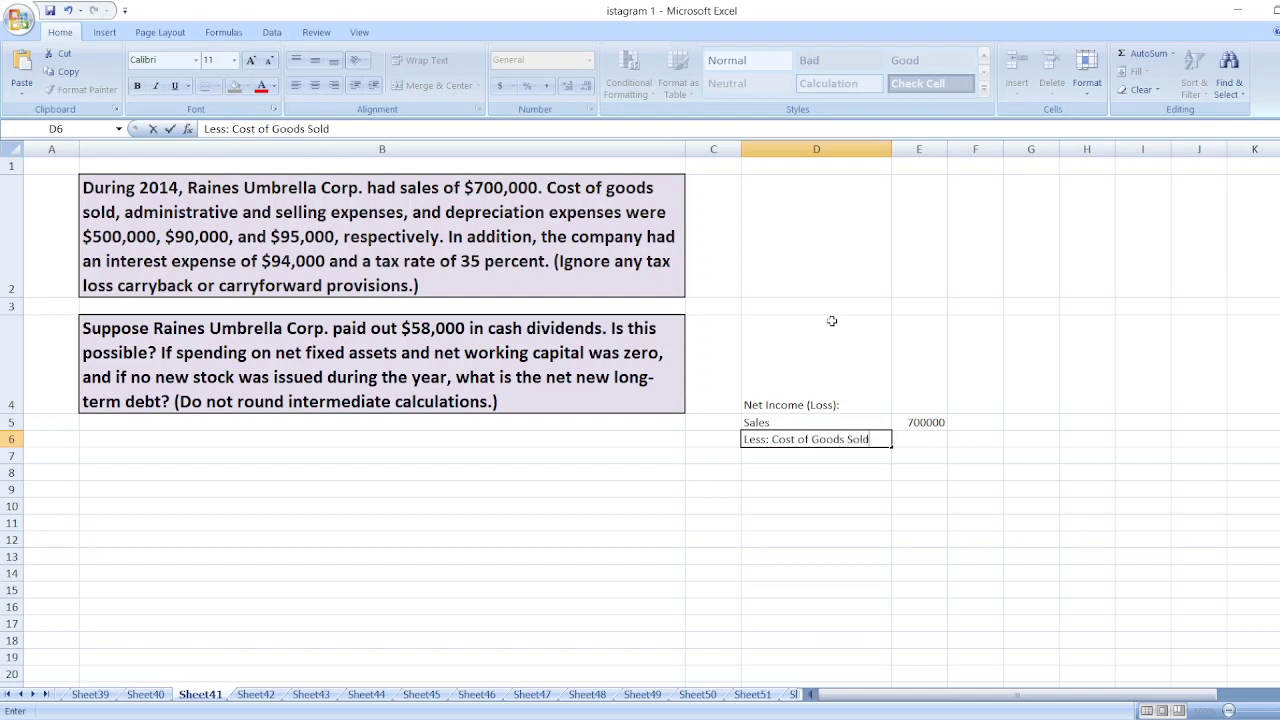
pyautogui.press('Return')
pyautogui.write('Less: ')
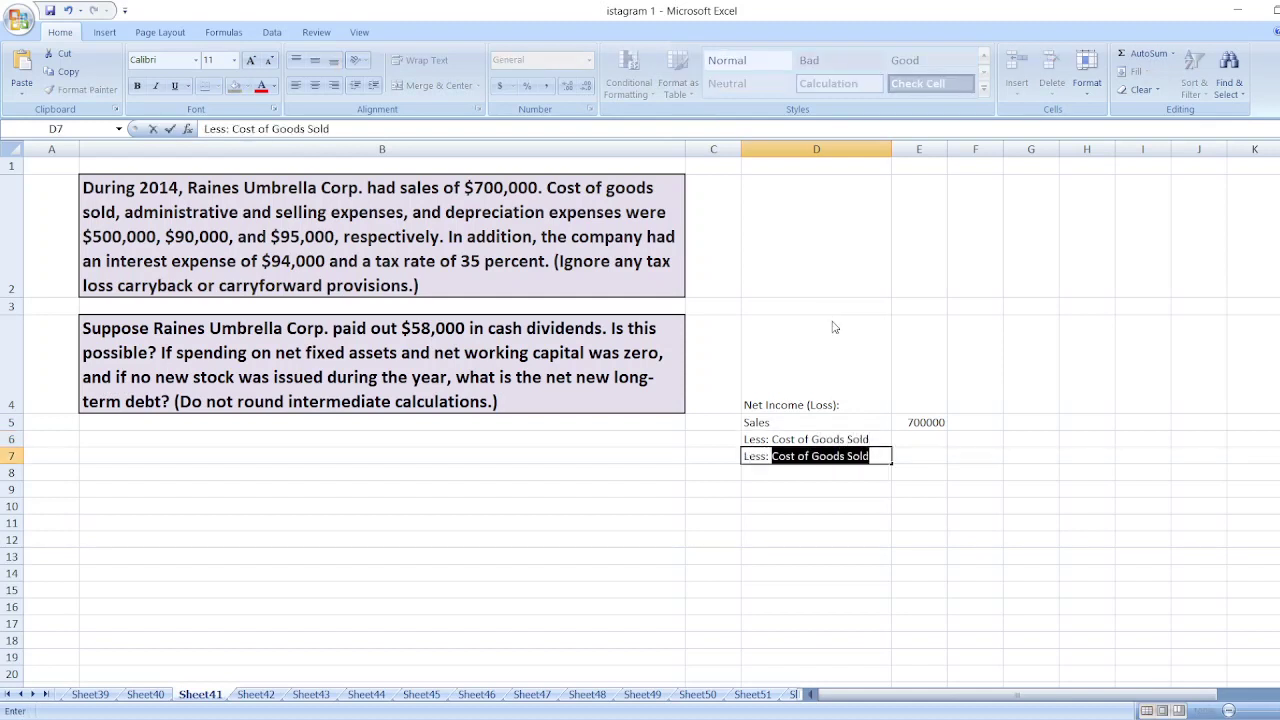
pyautogui.write('Admini')
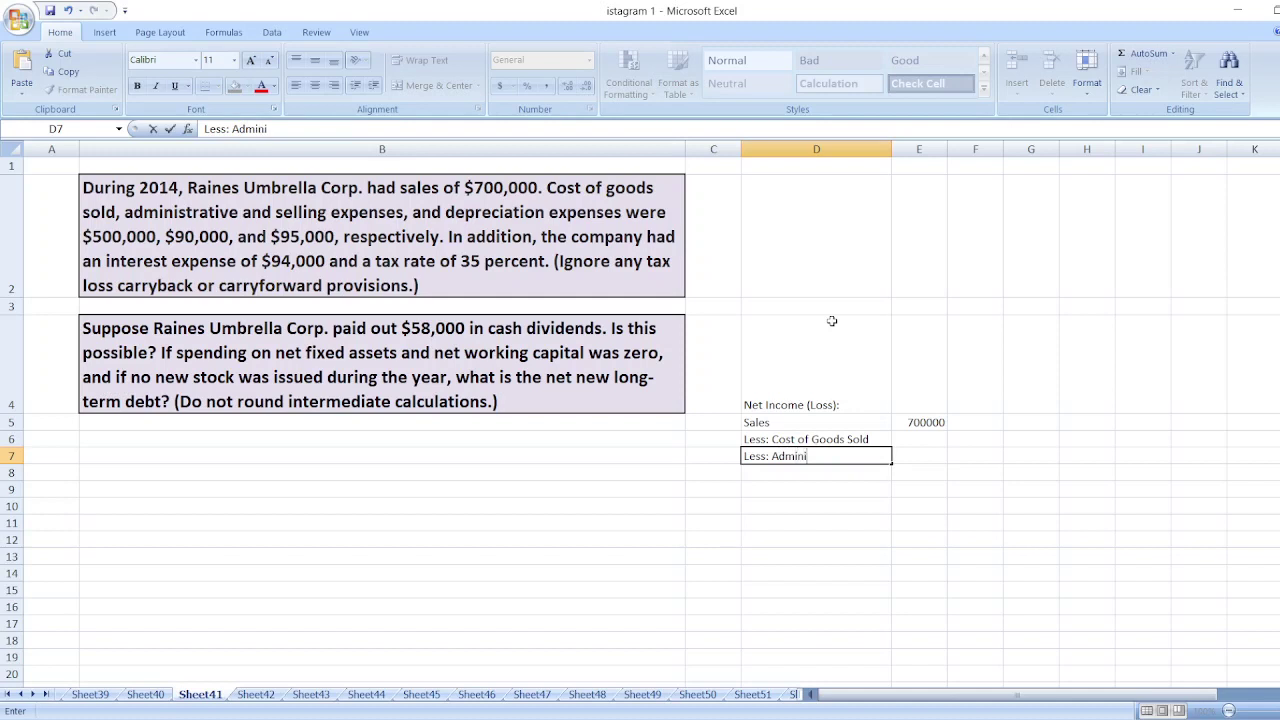
pyautogui.write('strative and Sell')
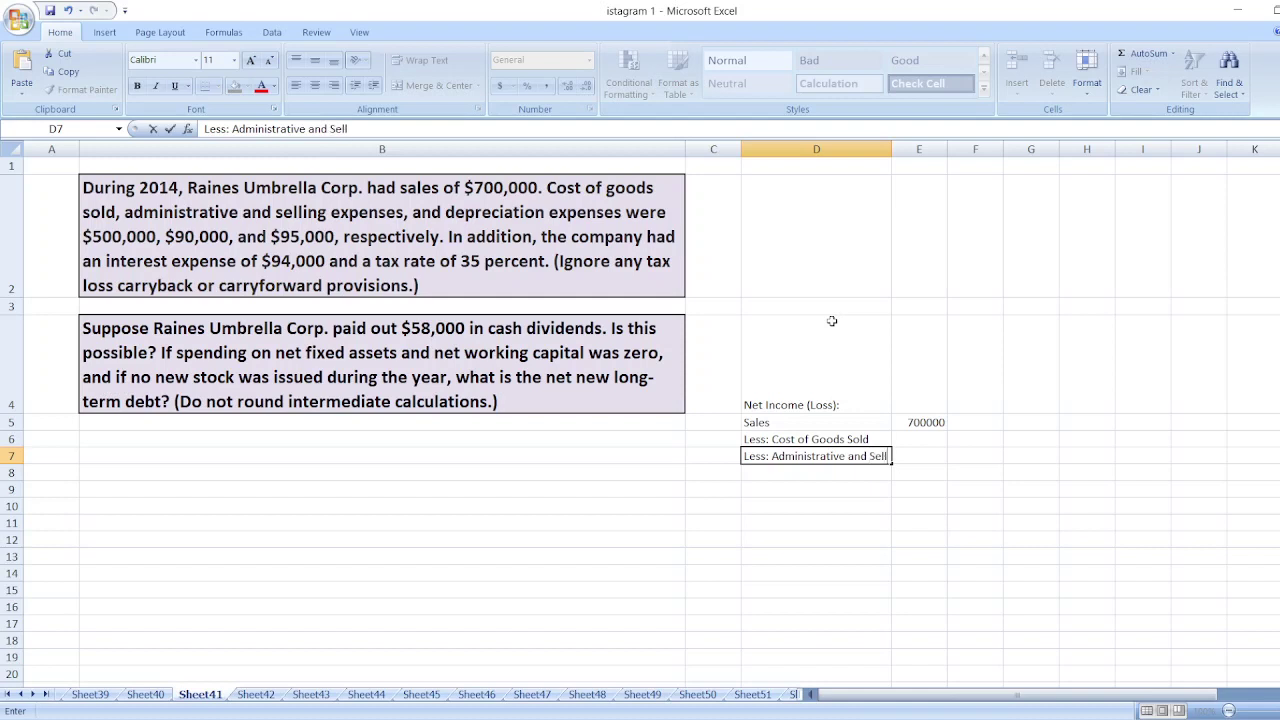
pyautogui.write('ing Expense')
pyautogui.write('s')
pyautogui.press('Return')
# Enter the label "Less: Depreciation Expenses" in D8 and widen column D until all the labels fit.
pyautogui.write('L')
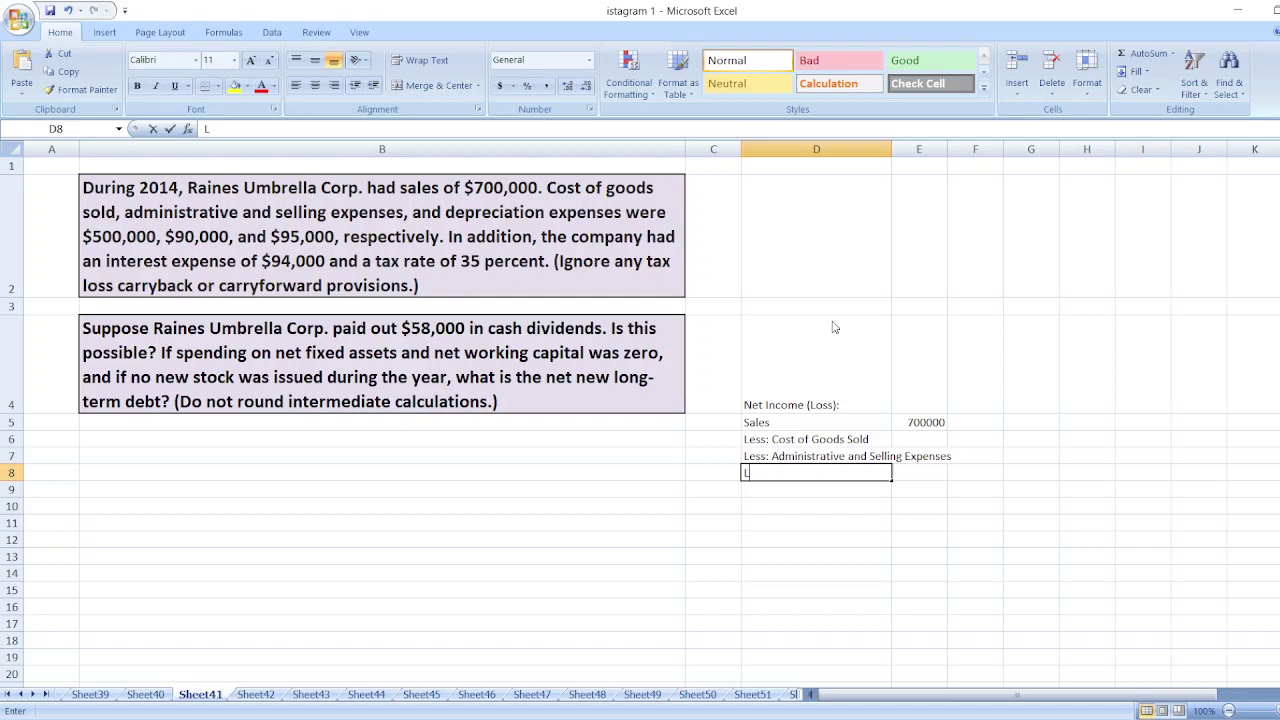
pyautogui.write('ess: Dep')
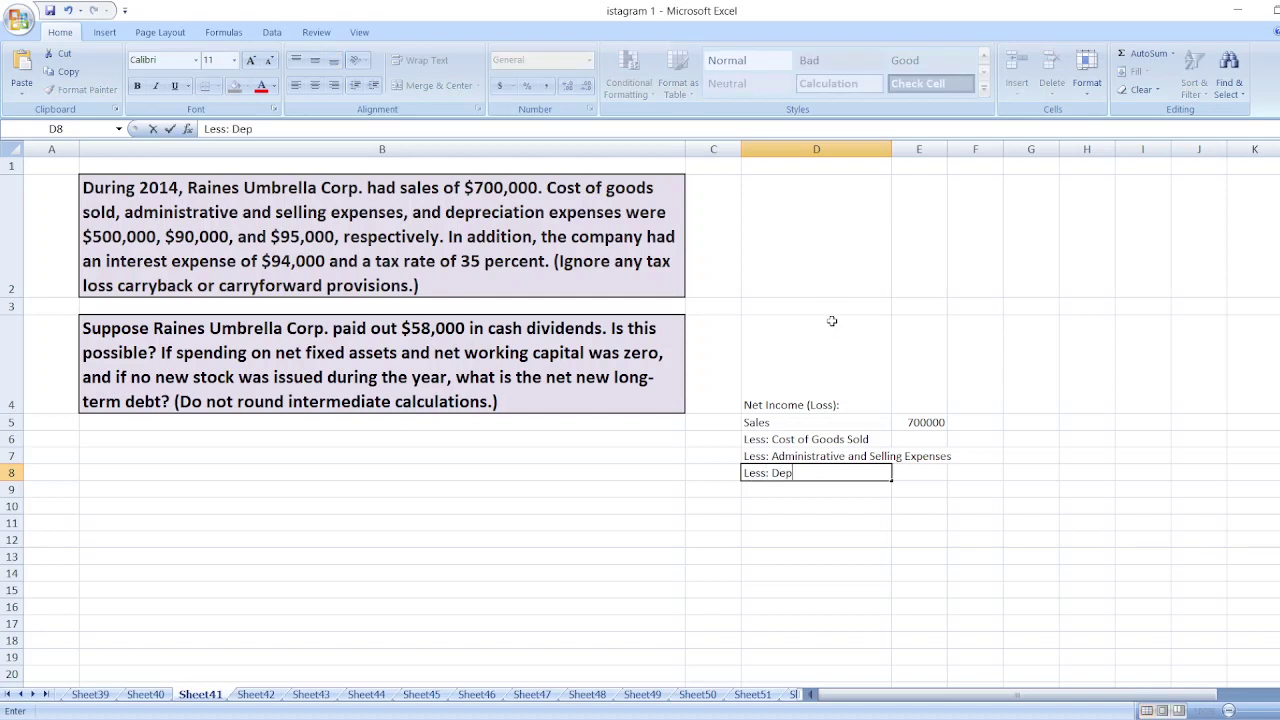
pyautogui.write('reciation Expenses')
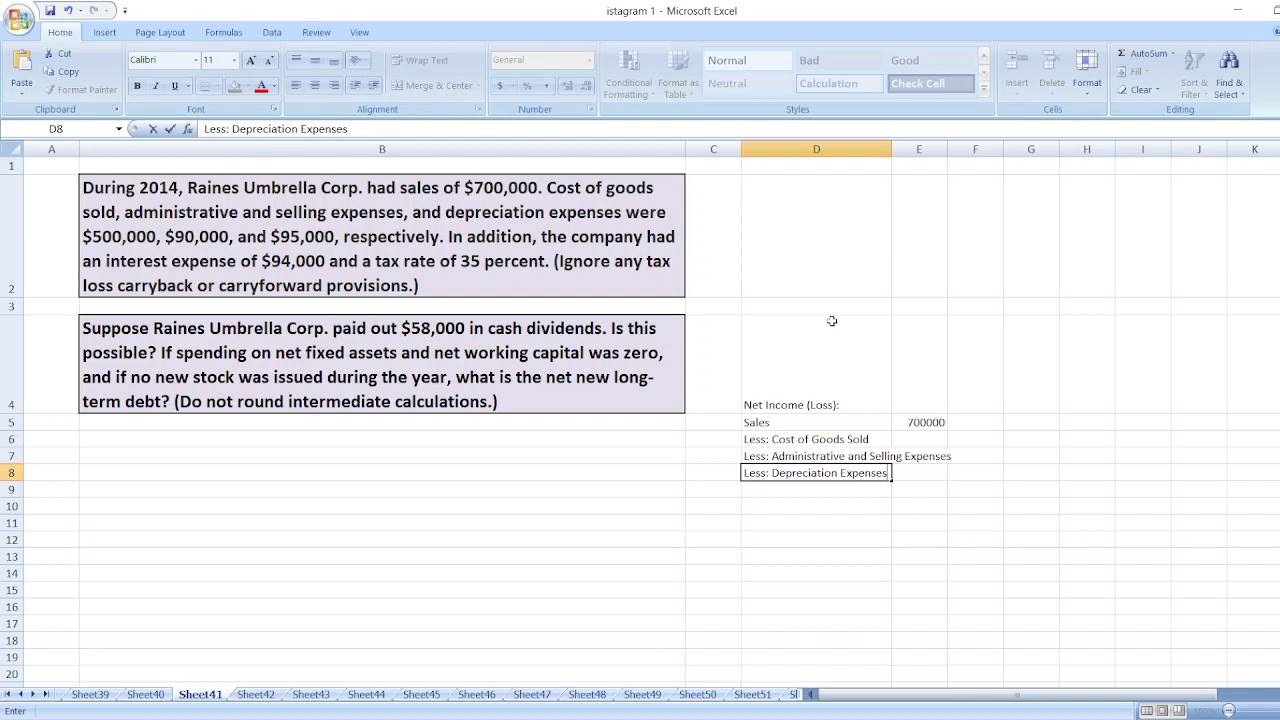
pyautogui.press('Tab')
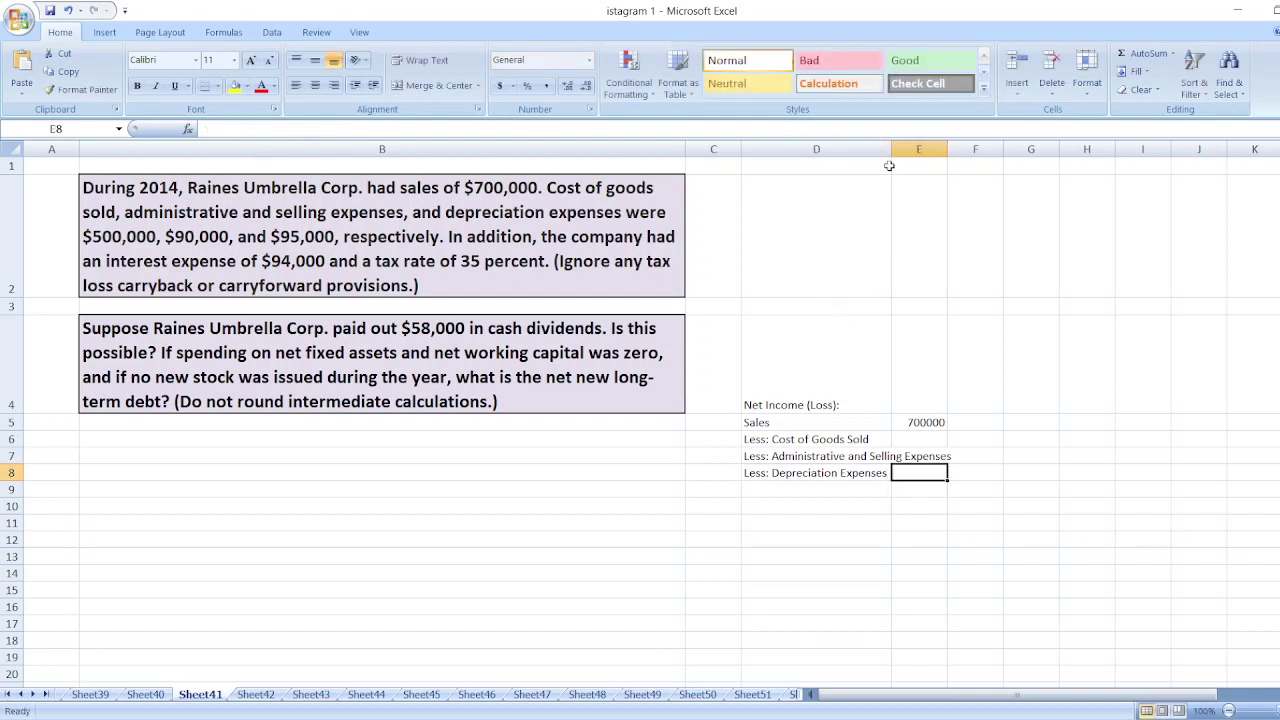
pyautogui.moveTo(891, 149); pyautogui.dragTo(1002, 186)
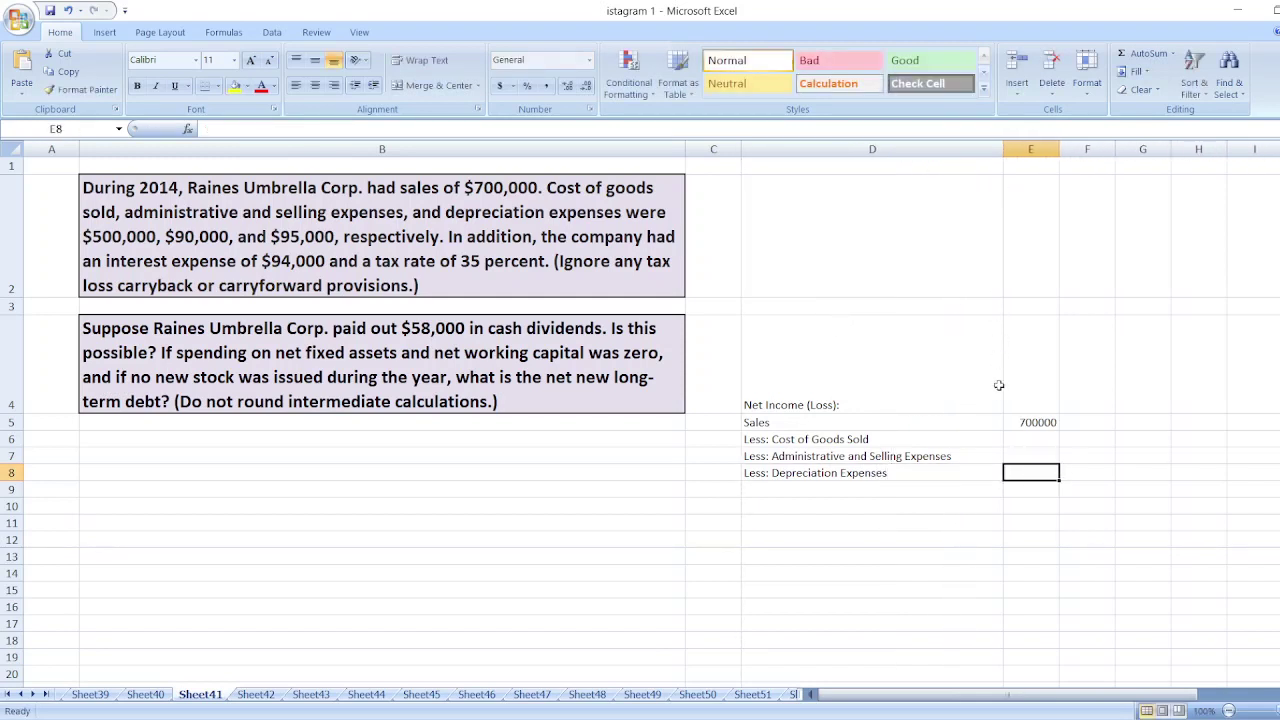
# Enter the expense amounts: 500000 for cost of goods sold, 90000 for administrative and selling, and 95000 for depreciation in E6 to E8.
pyautogui.click(1028, 442)
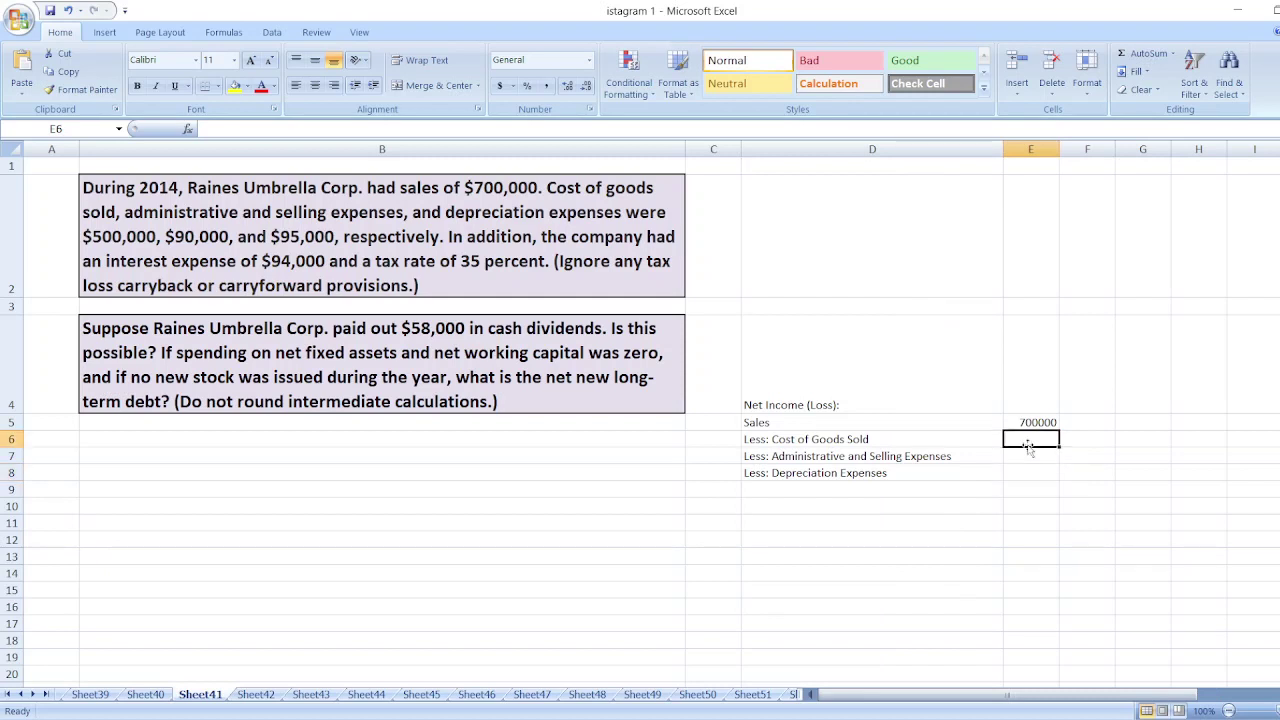
pyautogui.write('500000')
pyautogui.press('Return')
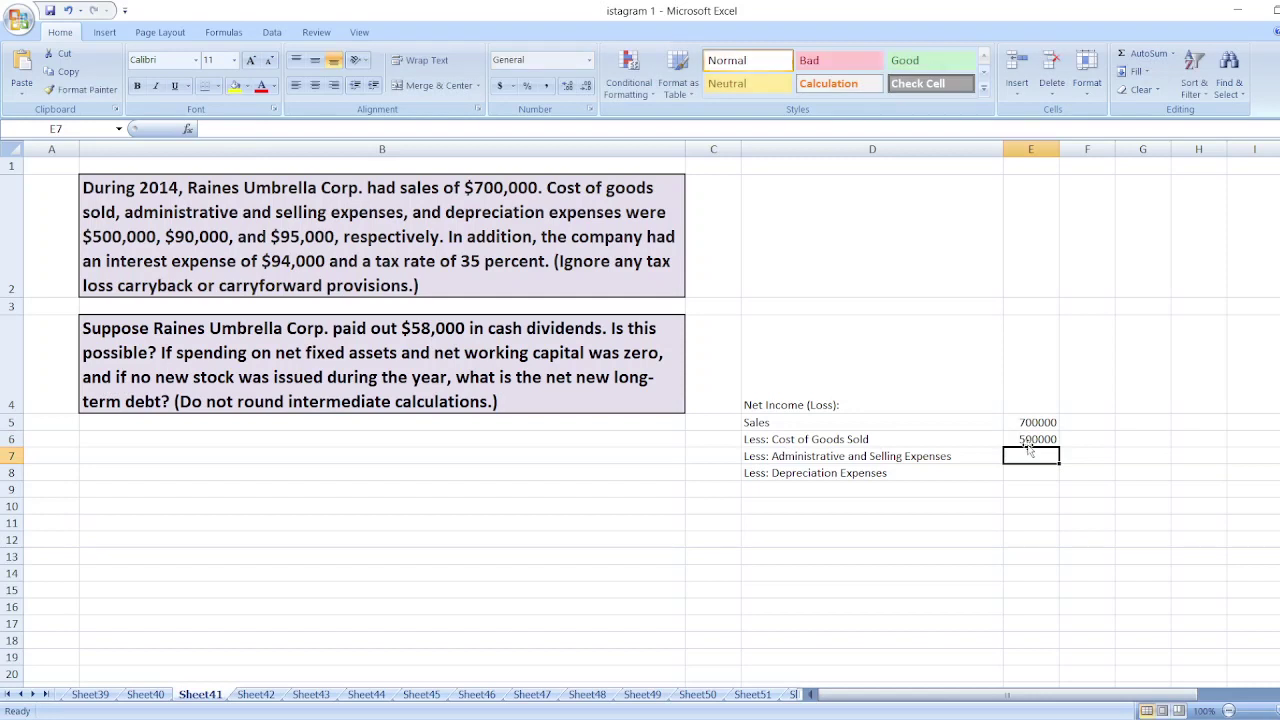
pyautogui.write('90000')
pyautogui.press('Return')
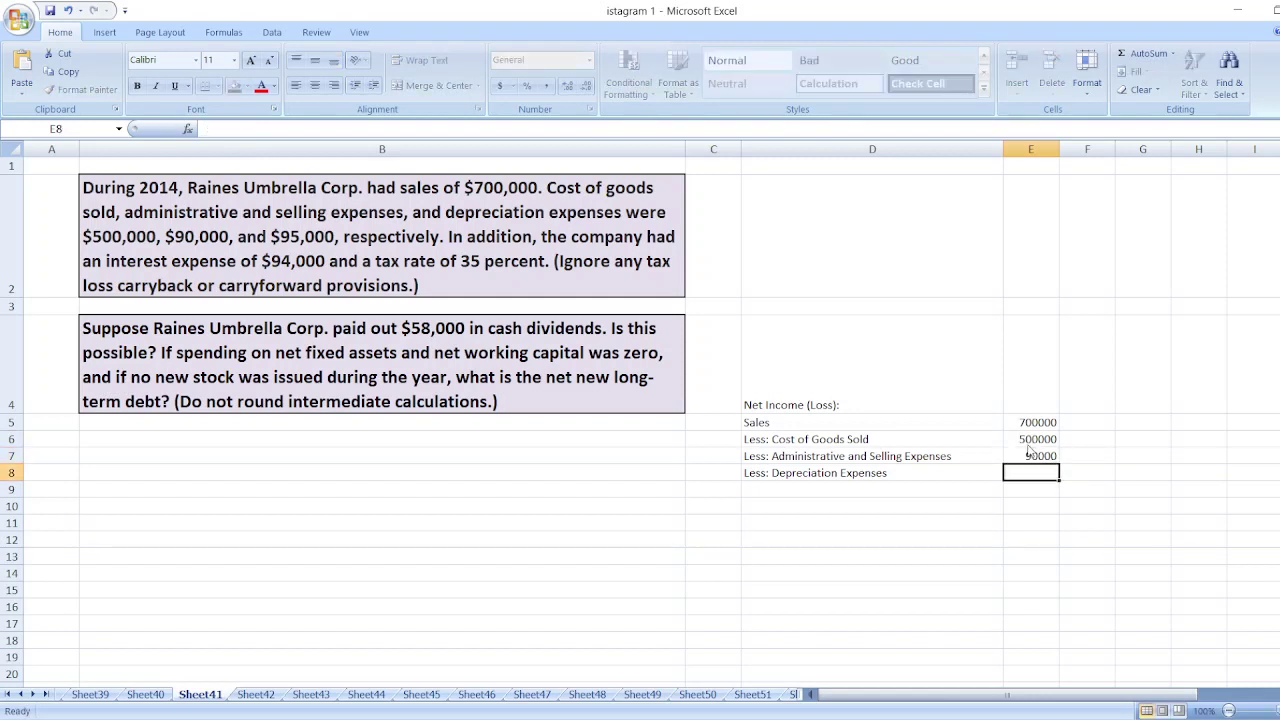
pyautogui.write('95000')
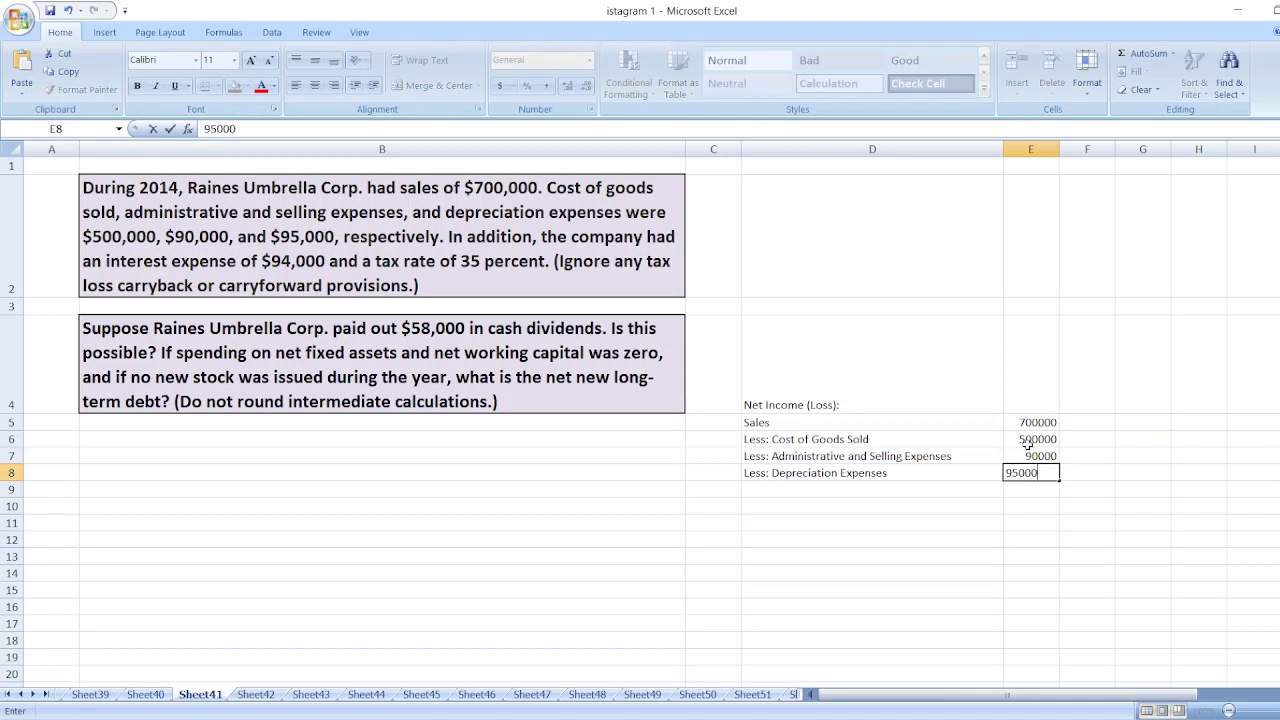
pyautogui.press('Return')
# Label the row below depreciation expenses "EBIT" in D9.
pyautogui.press('Left')
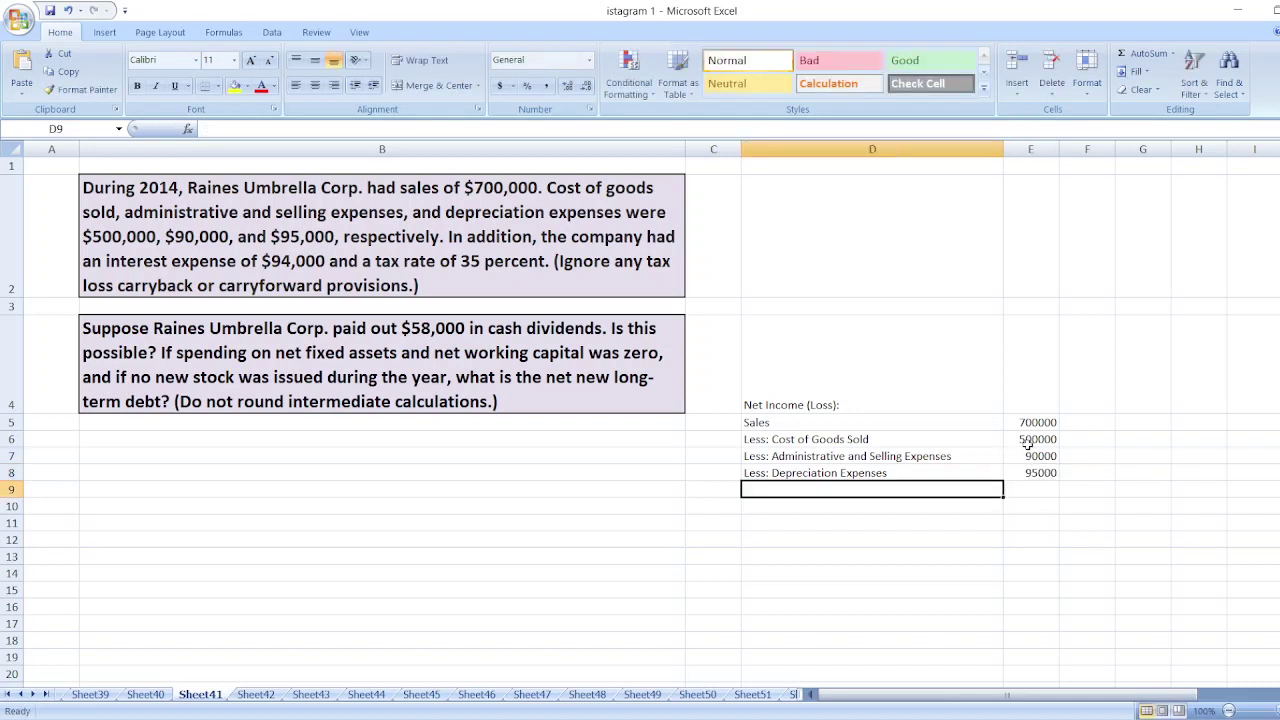
pyautogui.write('EBIT')
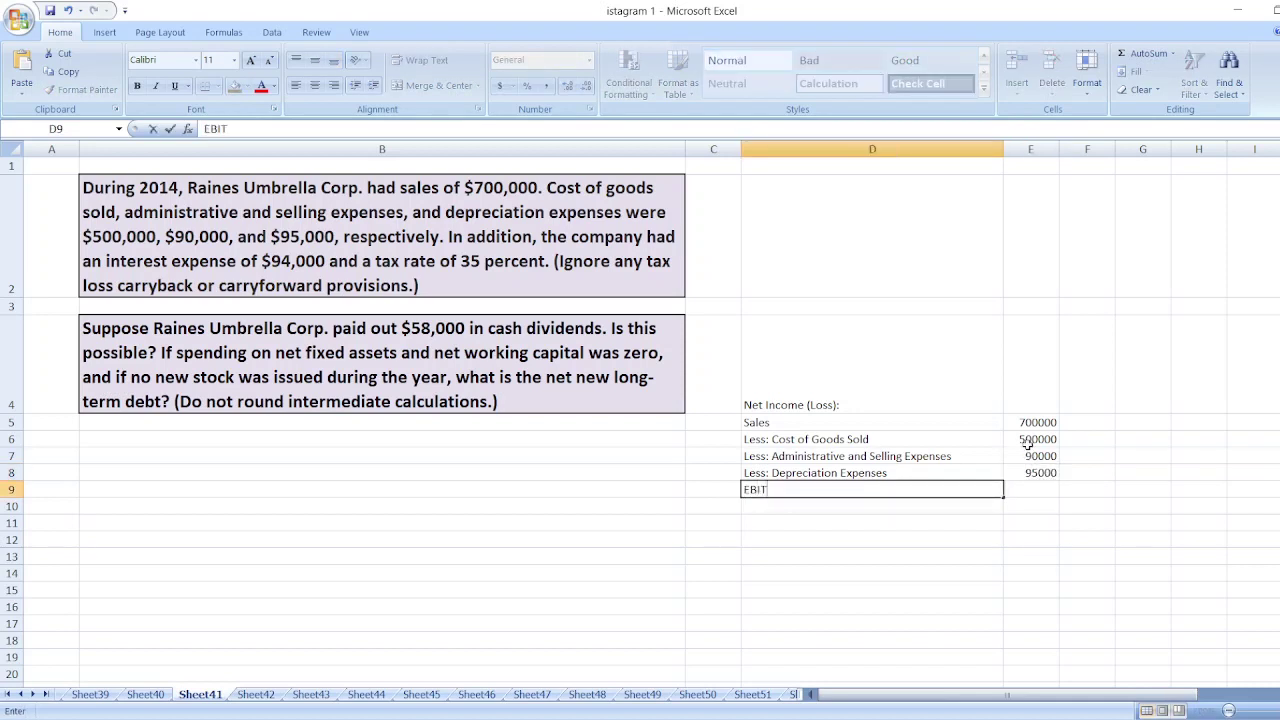
pyautogui.press('Tab')
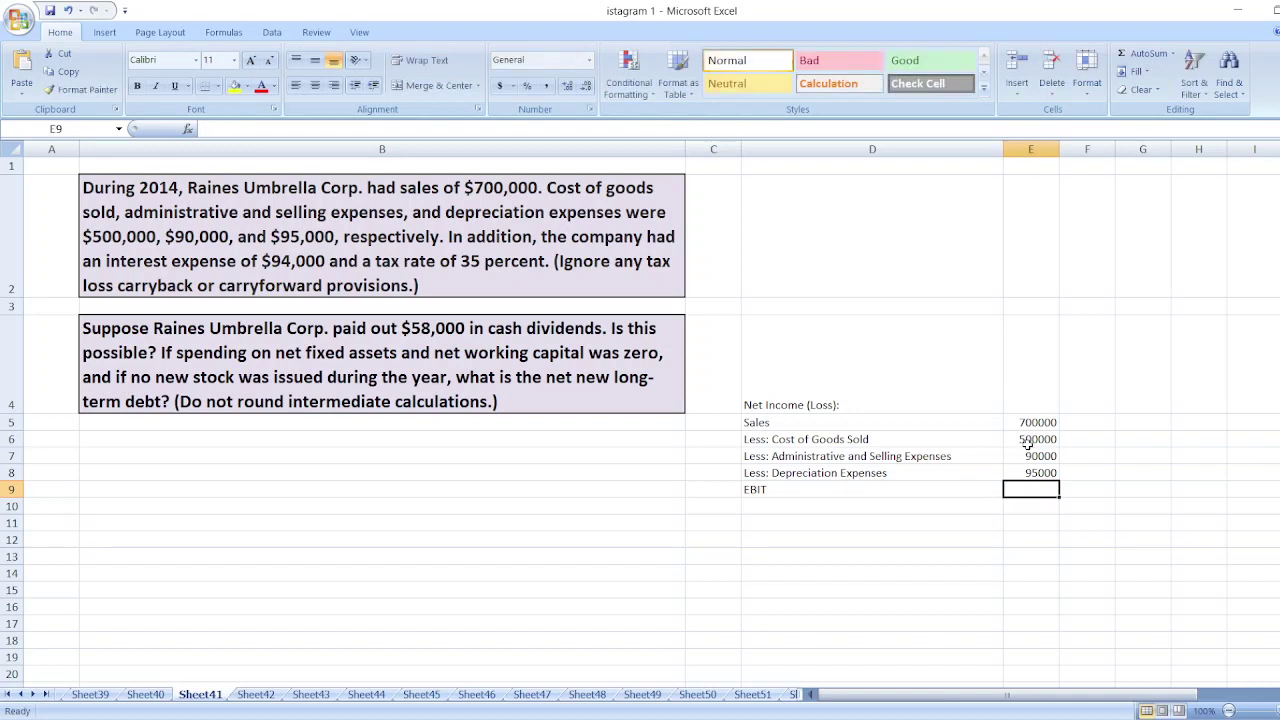
# Calculate sales minus the three expense amounts in E9 with the formula =E5-E6-E7-E8.
pyautogui.write('=')
pyautogui.press('Up')
pyautogui.press('Up')
pyautogui.press('Up')
pyautogui.press('Up')
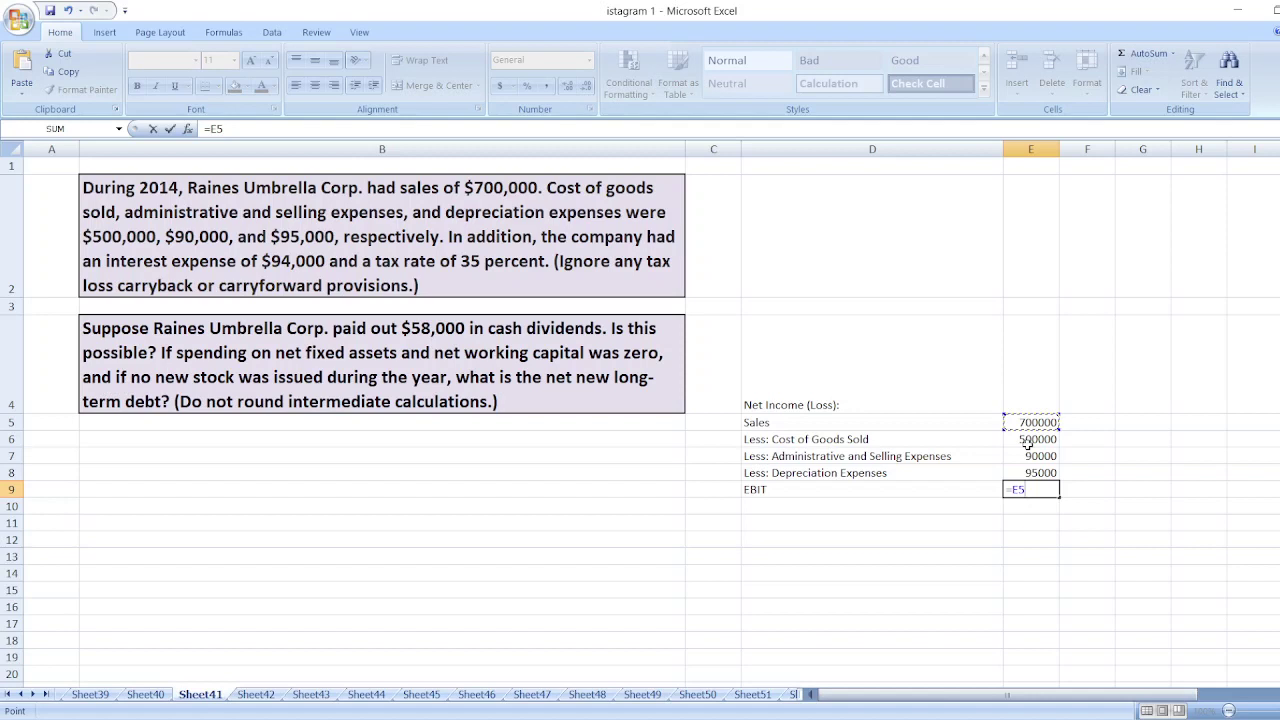
pyautogui.write('-')
pyautogui.press('Up')
pyautogui.press('Up')
pyautogui.press('Up')
pyautogui.write('-')
pyautogui.press('Up')
pyautogui.press('Up')
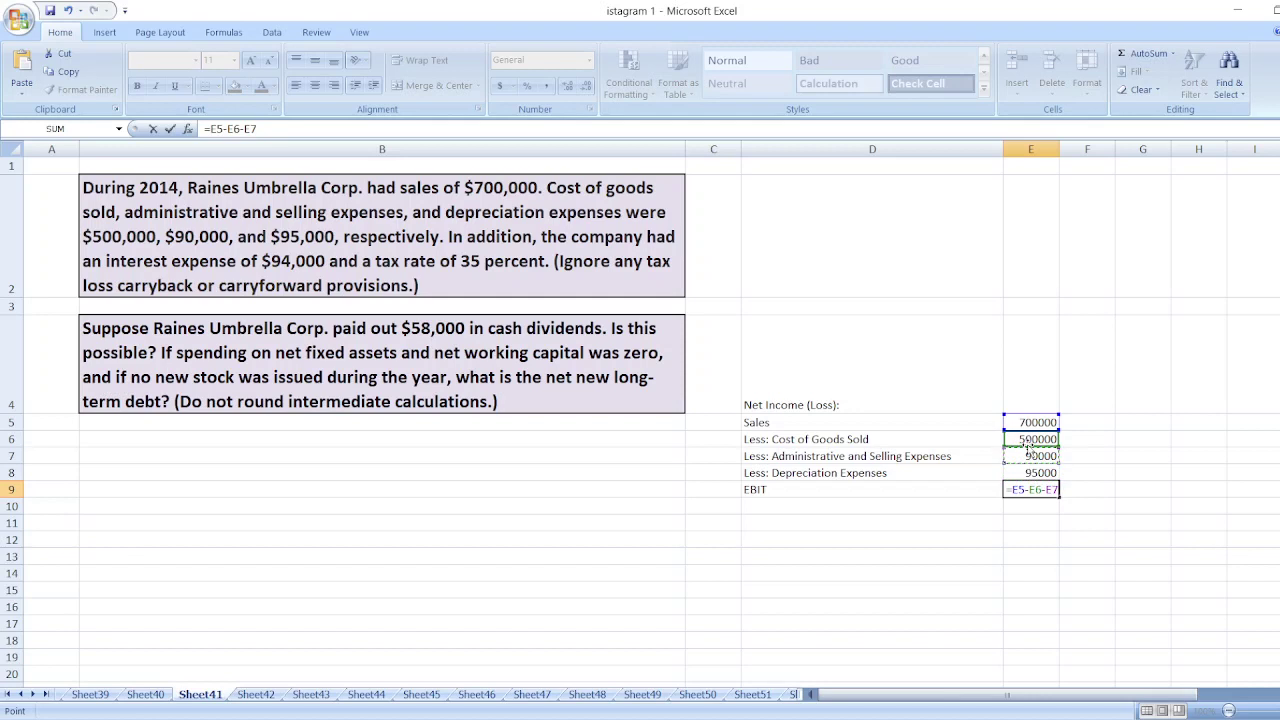
pyautogui.write('-')
pyautogui.press('Up')
pyautogui.press('Return')
# Replace the label in D9 with "Operating Income".
pyautogui.press('Up')
pyautogui.press('Left')
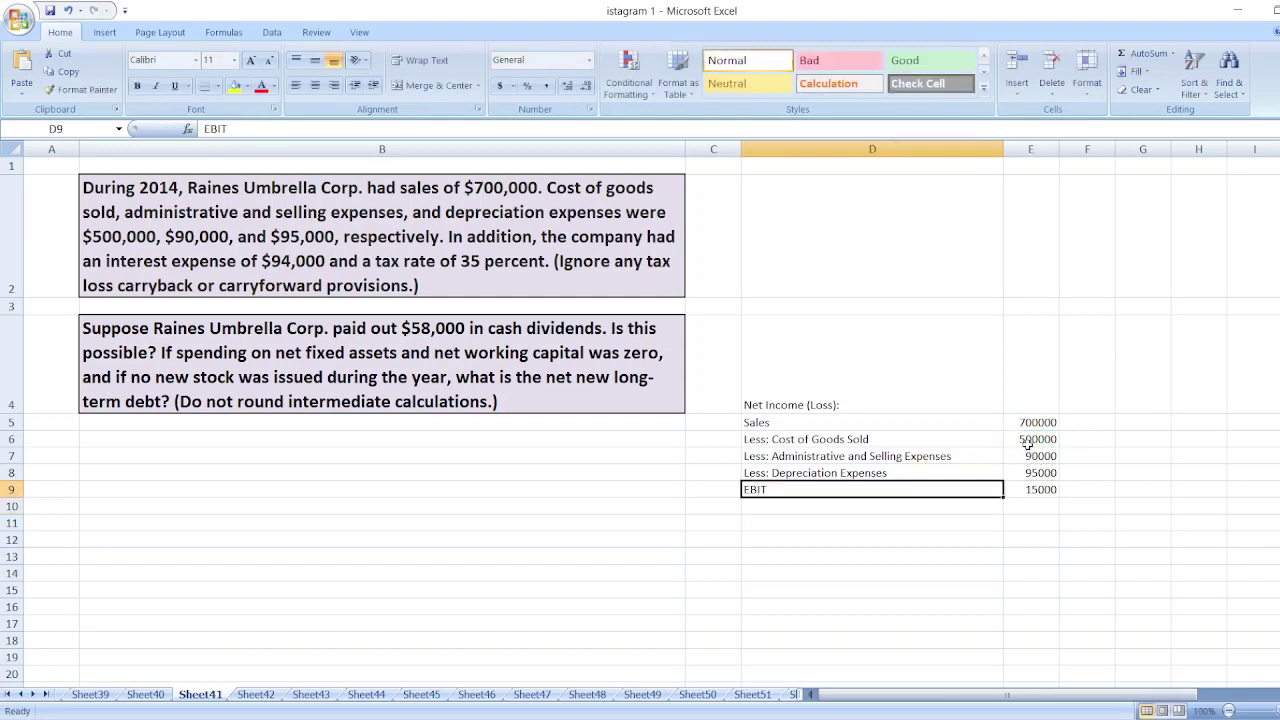
pyautogui.write('Operat')
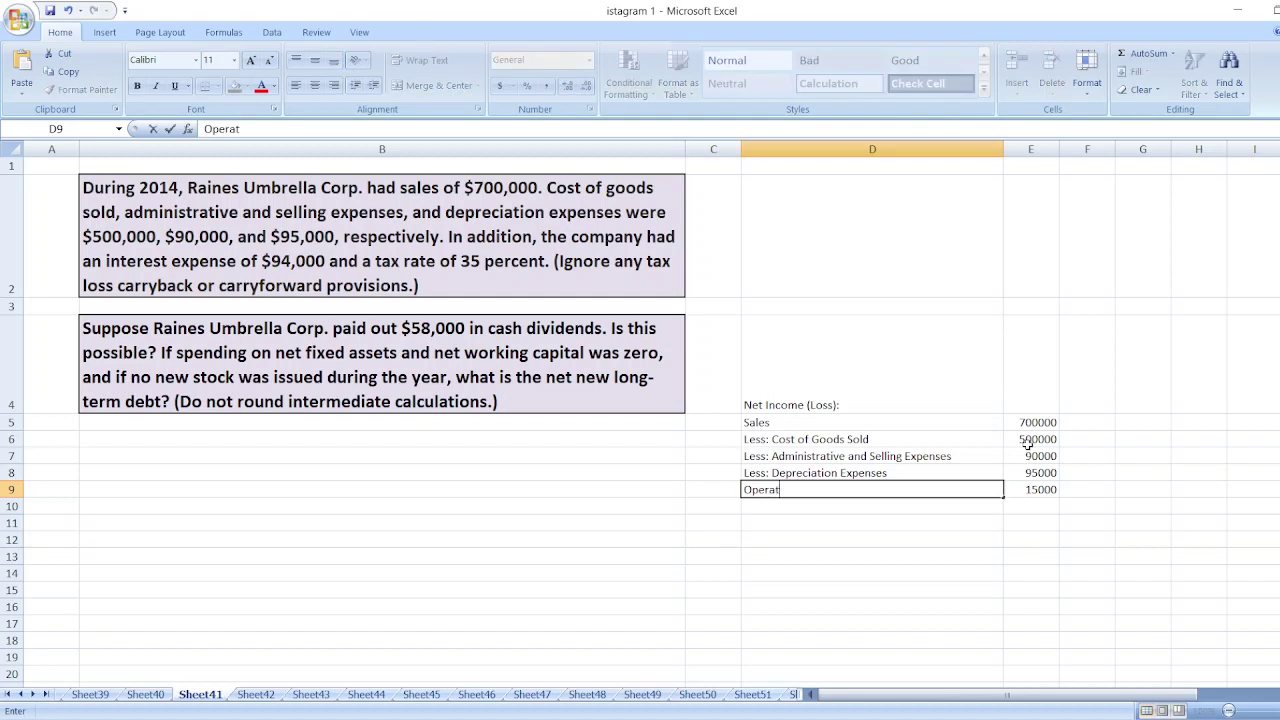
pyautogui.write('ing  Income')
pyautogui.press('Return')
# Add a "Less: Interest Expenses" row in row 10 with the amount 94000 in E10.
pyautogui.write('L')
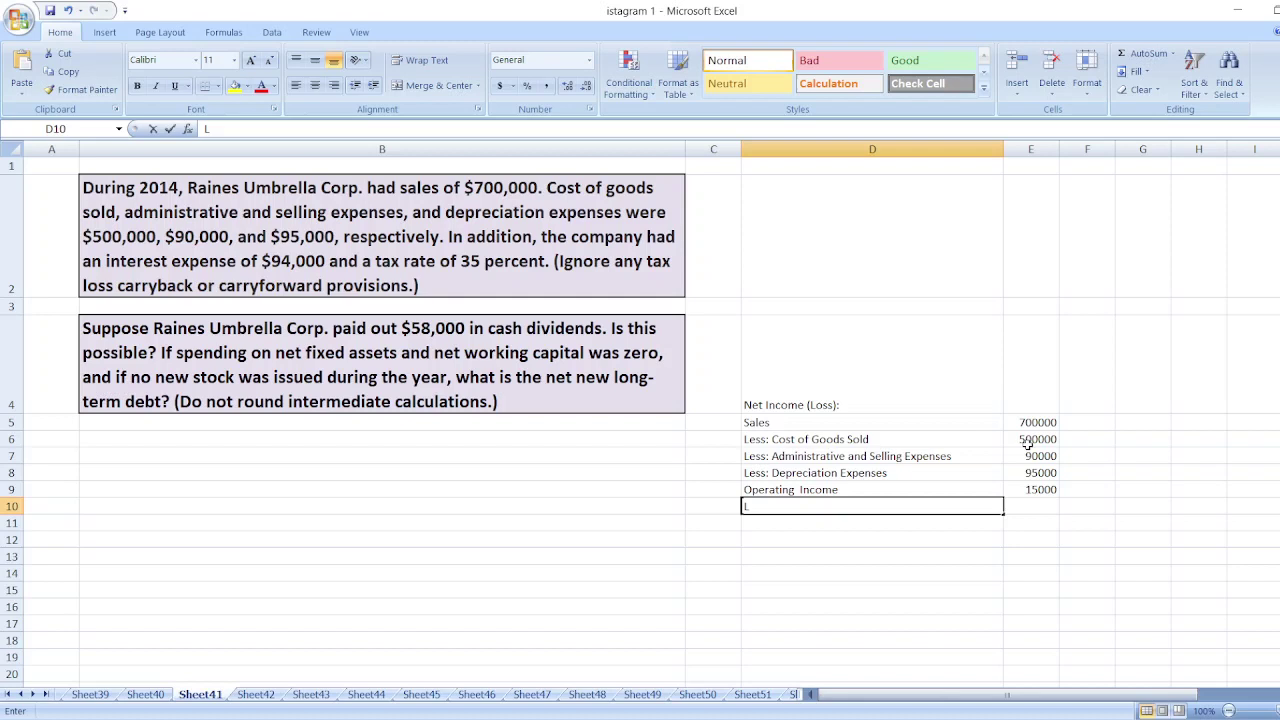
pyautogui.write('ess: In')
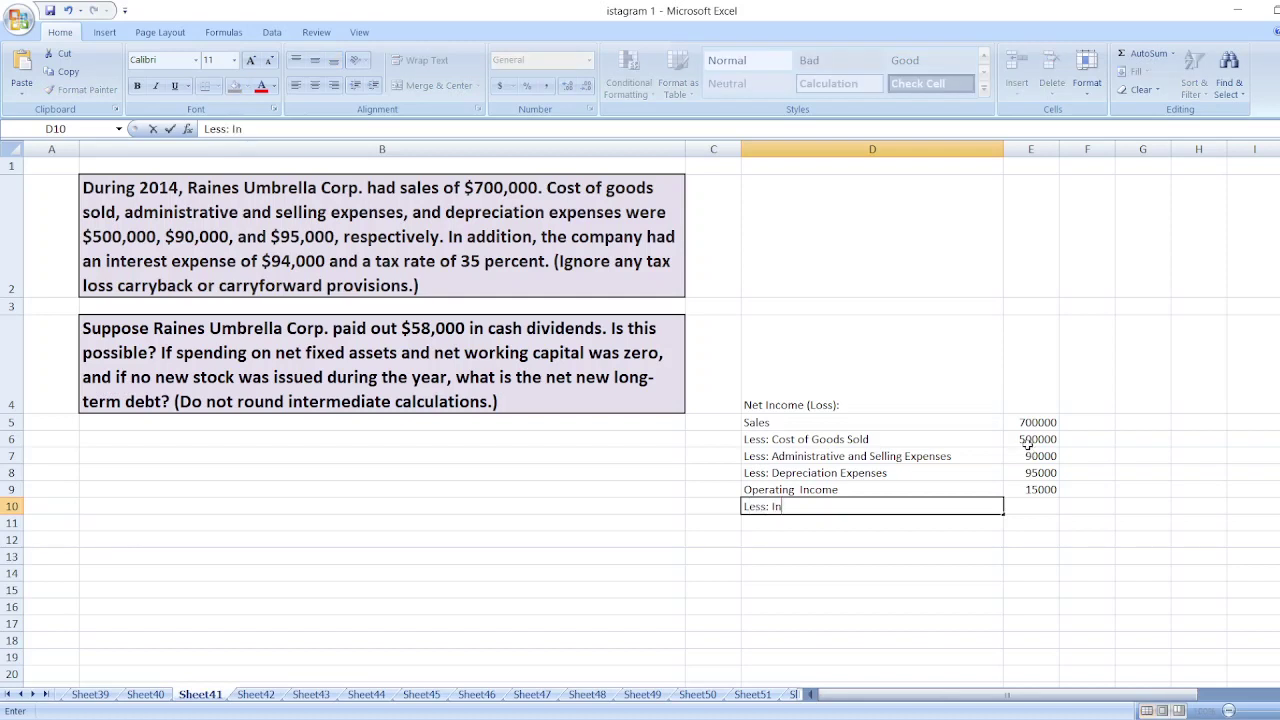
pyautogui.write('terest Expenses')
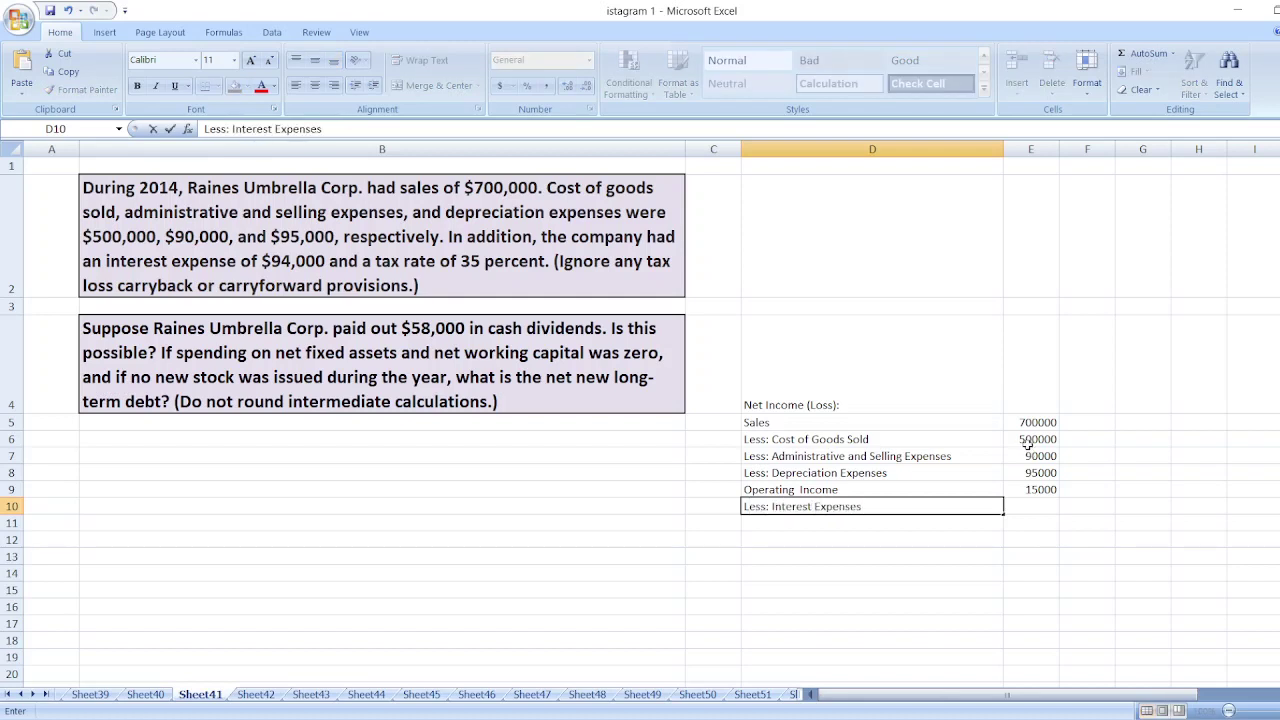
pyautogui.press('Tab')
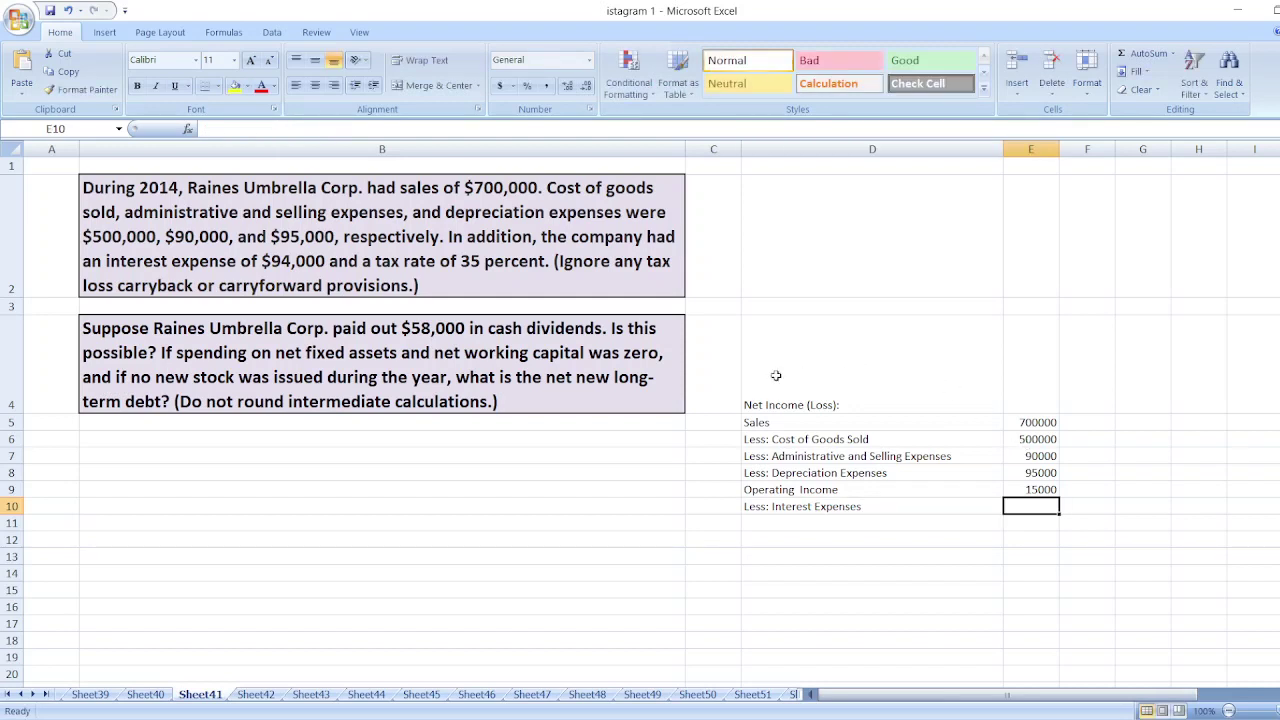
pyautogui.write('94000')
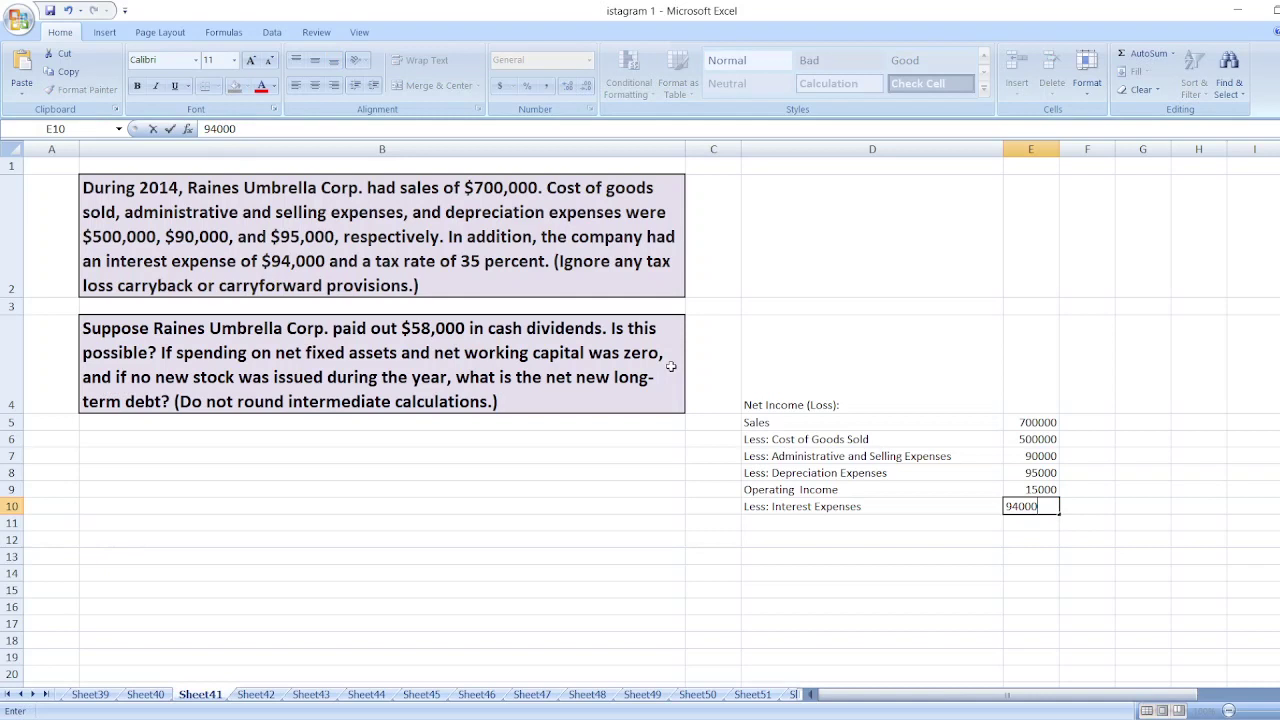
pyautogui.press('Return')
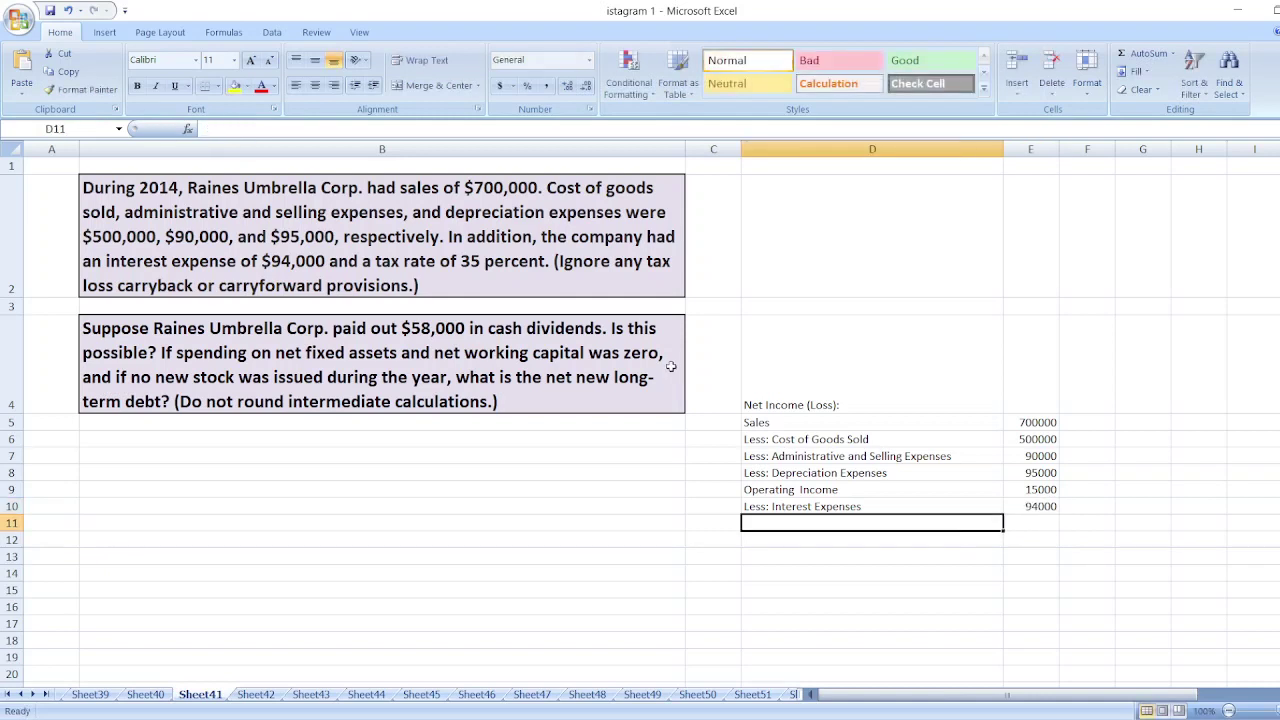
# Enter the label "Net Income (Loss):" in D11 below the interest expenses.
pyautogui.write('Net')
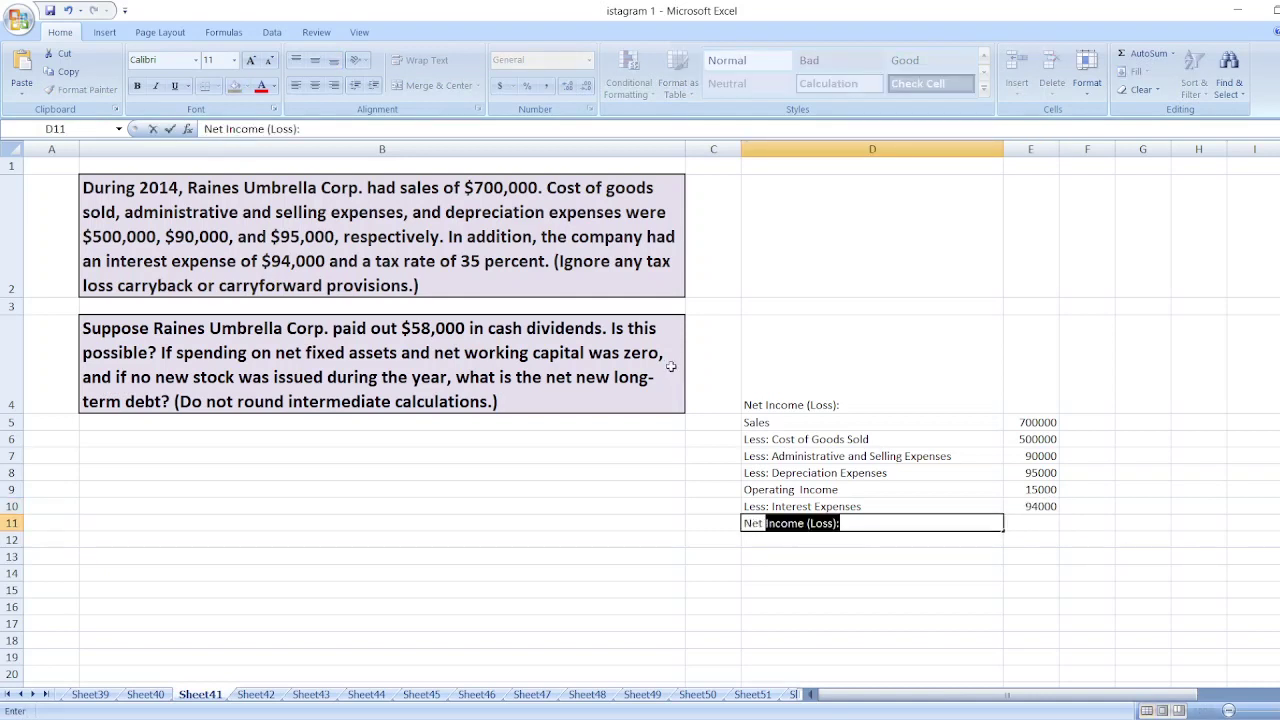
pyautogui.write(' Inc')
pyautogui.press('Tab')
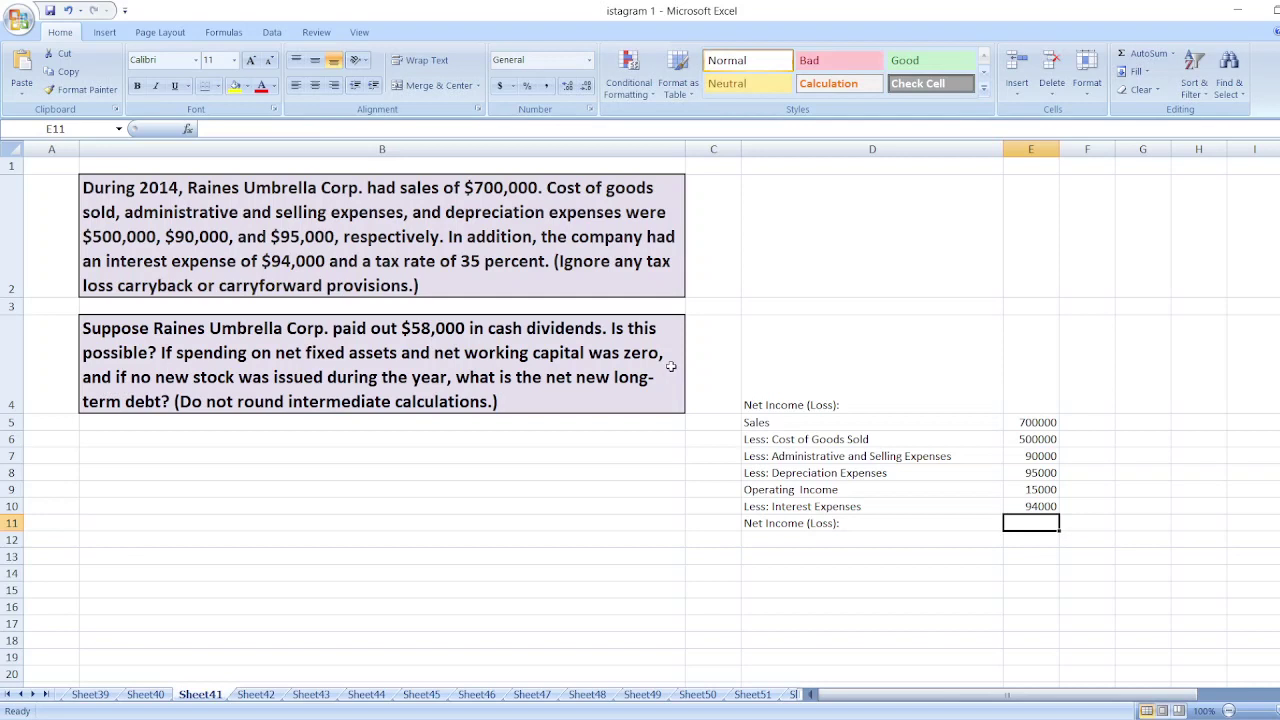
# Calculate the net income or loss in E11 by subtracting interest expenses from operating income with the formula =E9-E10.
pyautogui.write('=')
pyautogui.press('Up')
pyautogui.press('Up')
pyautogui.write('-')
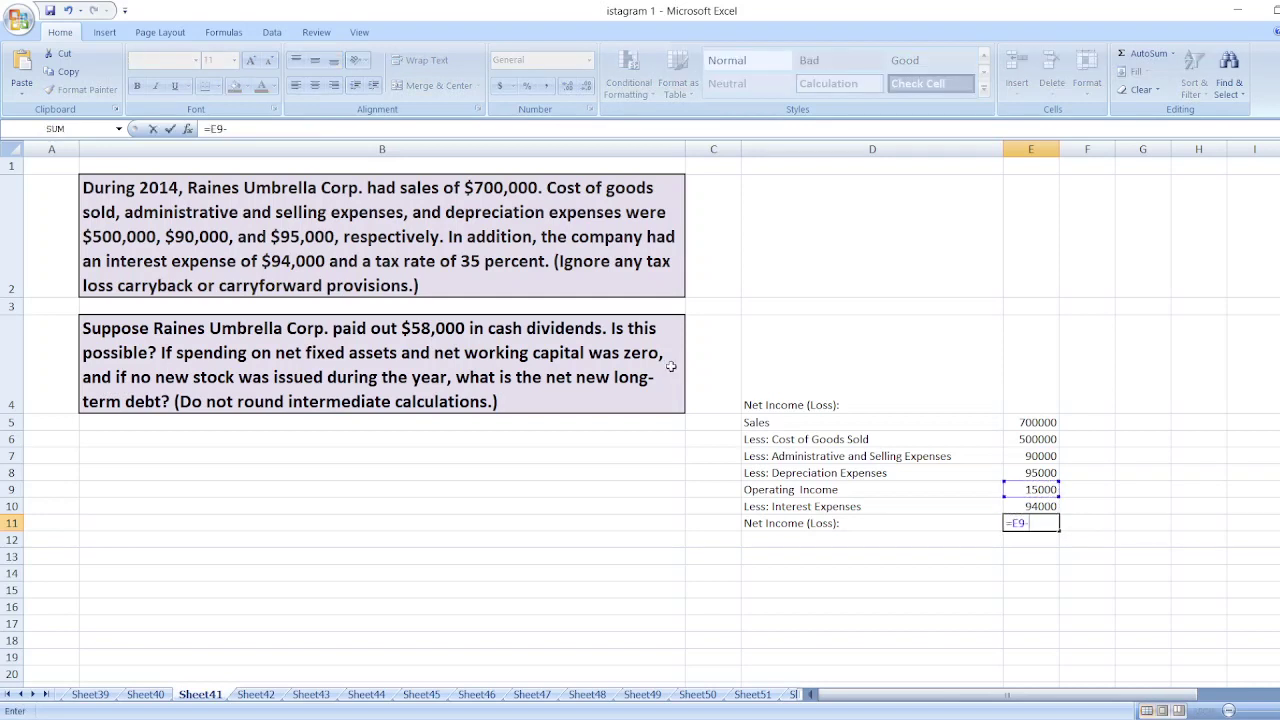
pyautogui.press('Up')
pyautogui.press('Return')
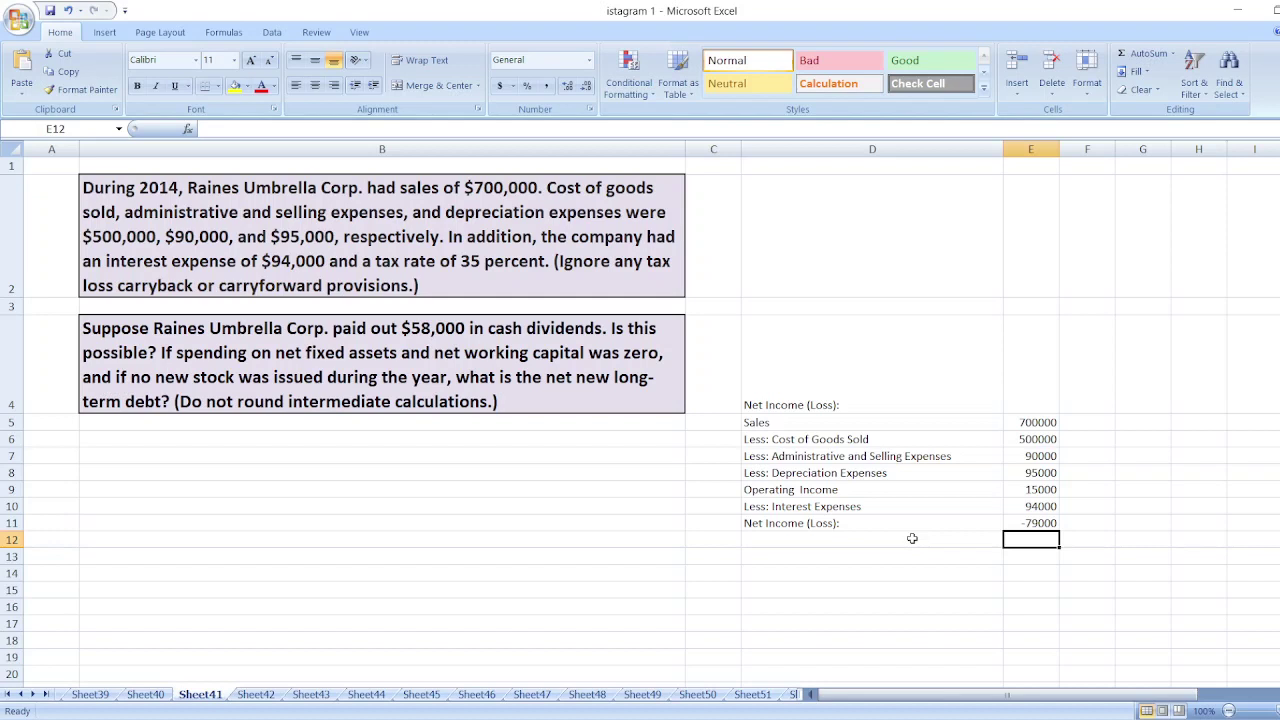
# Remove the trailing colon from the label in D11 so it reads "Net Income (Loss)".
pyautogui.click(856, 524)
pyautogui.doubleClick(856, 524)
pyautogui.press('BackSpace')
pyautogui.press('Return')
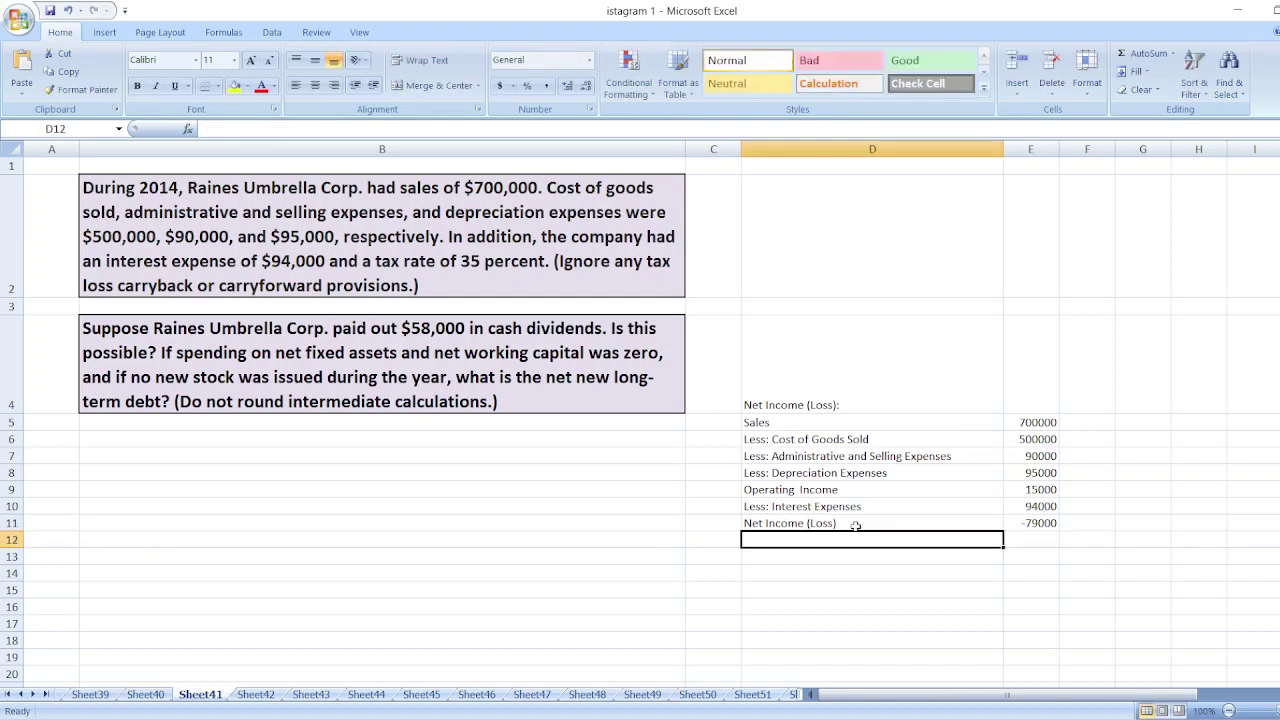
# Enter the text formula "Cash Flow = Income + Depreciation" in B8 below the second question.
pyautogui.click(220, 420)
pyautogui.click(167, 470)
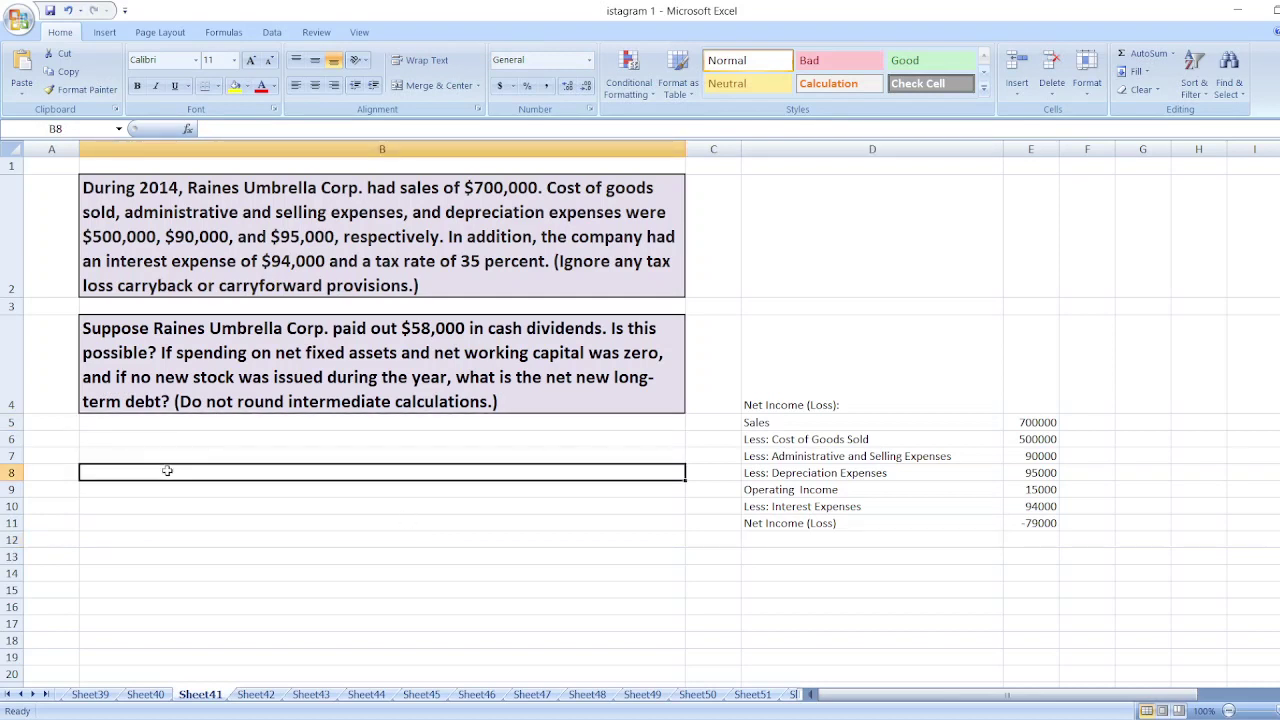
pyautogui.write('Cash')
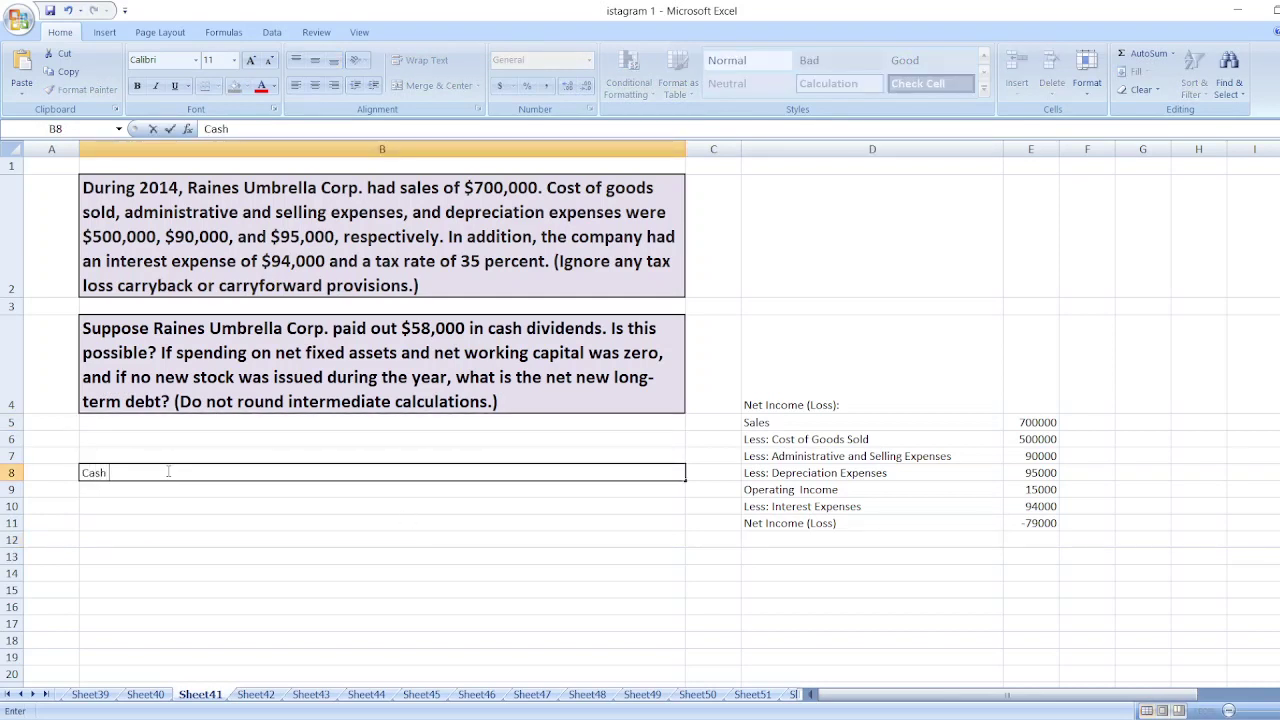
pyautogui.write(' Flo')
pyautogui.press('BackSpace')
pyautogui.write('ow =')
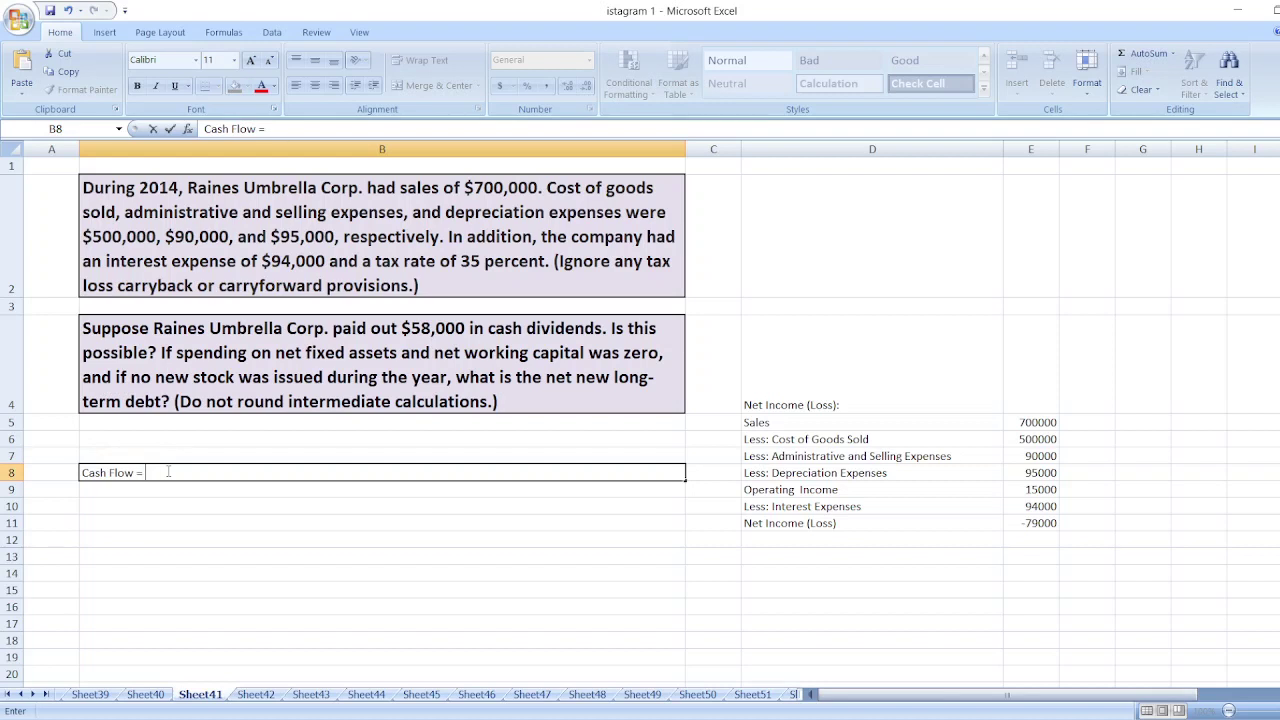
pyautogui.write(' Income + Deprecia')
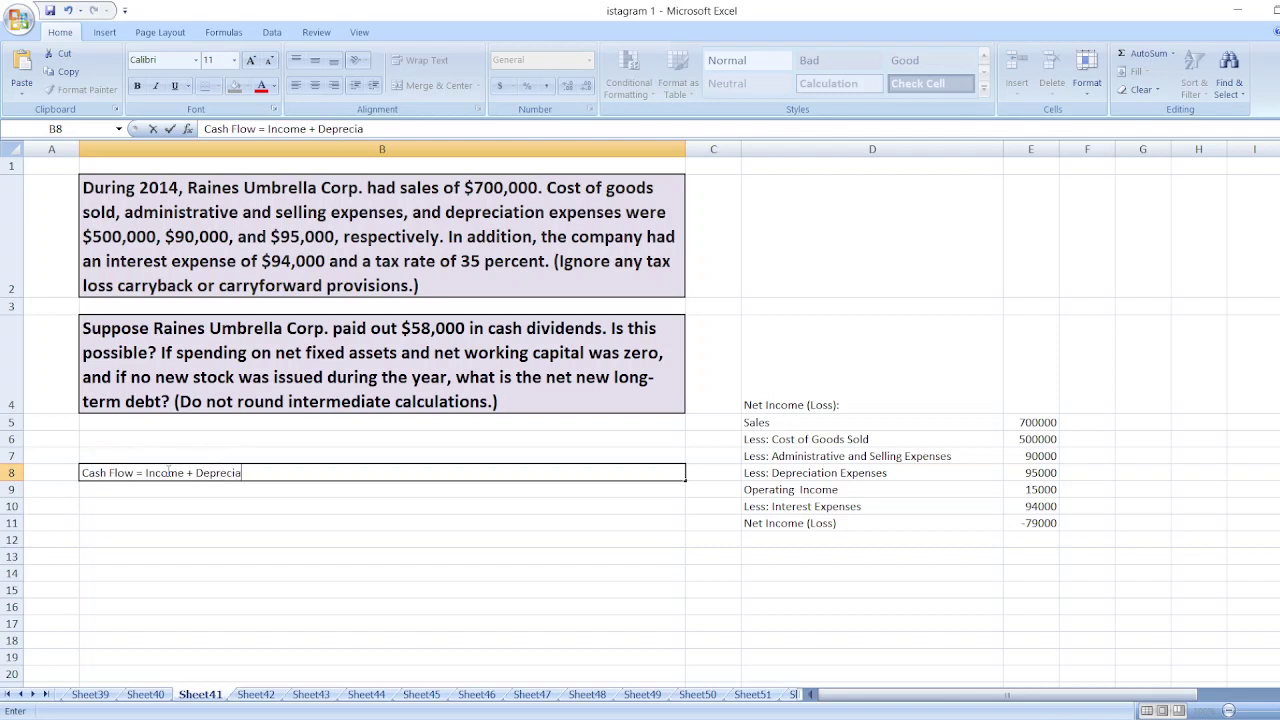
pyautogui.write('tion')
pyautogui.press('Return')
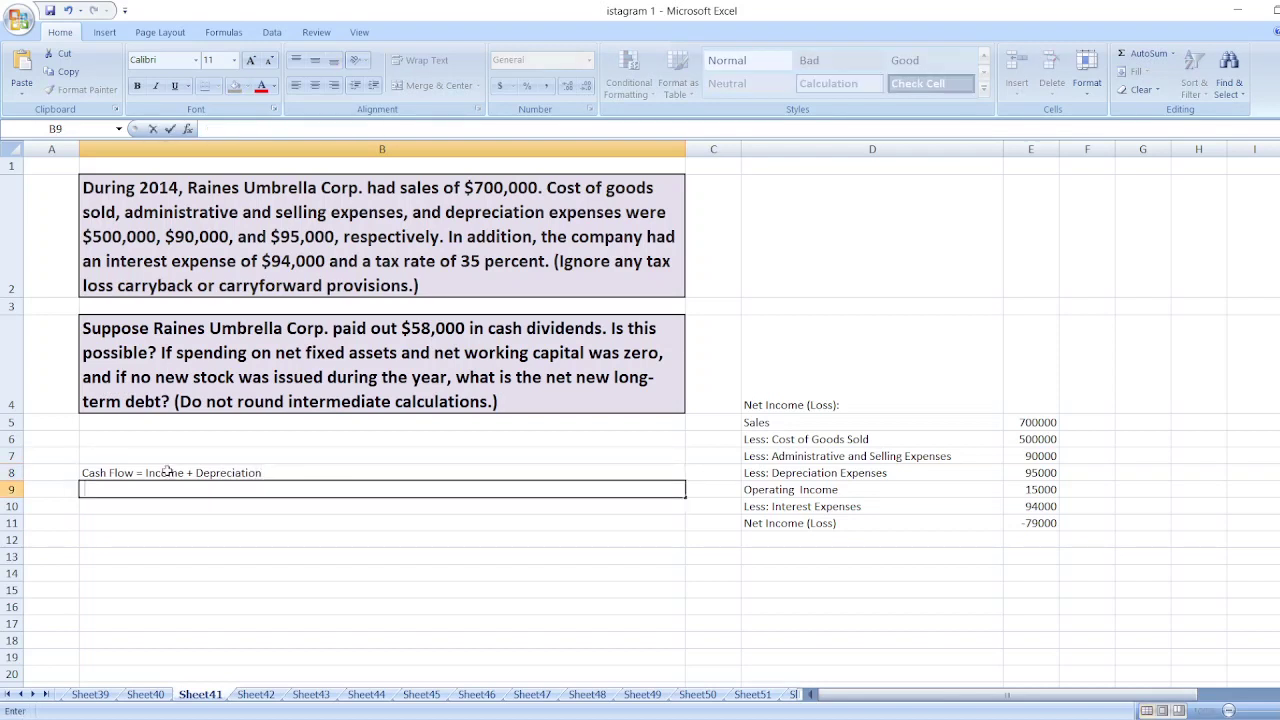
# Write the cash flow substitution "= -79000+95000" as text in B9 and the result "Cash Flow = 16000" in B10.
pyautogui.write('= -79000+95000')
pyautogui.press('Return')
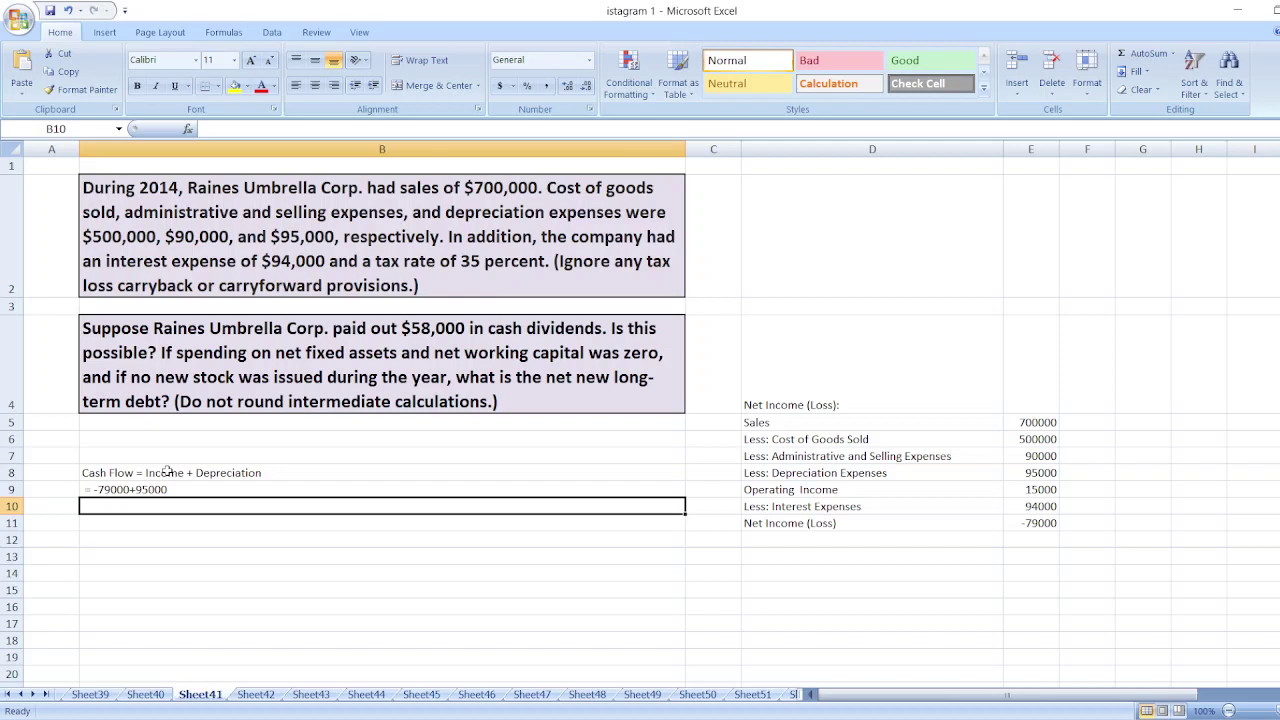
pyautogui.write('Cash Flow = ')
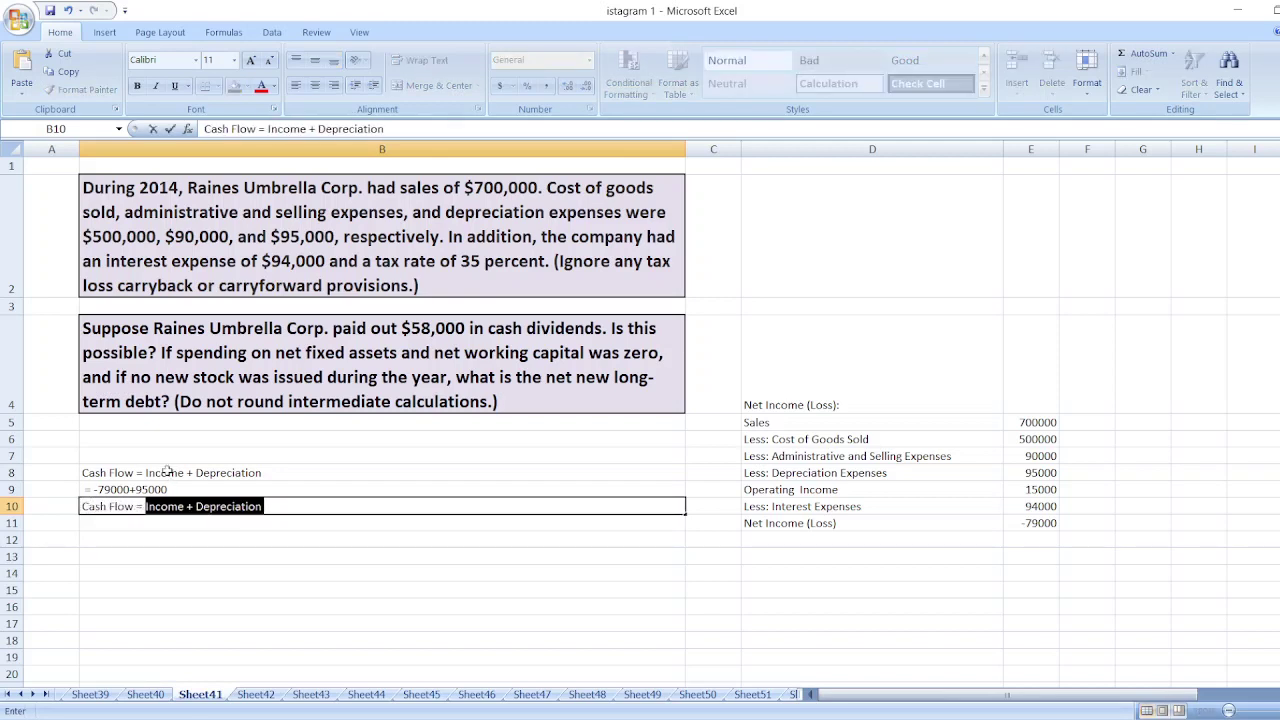
pyautogui.write('16000')
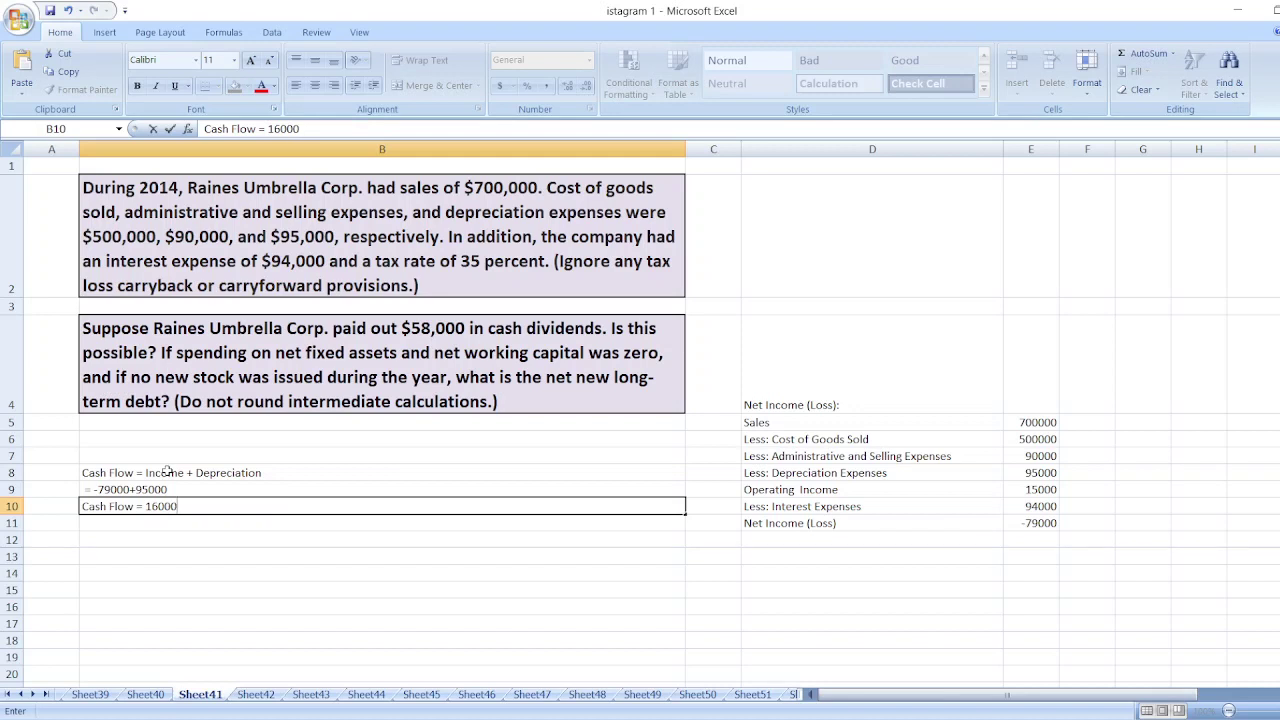
pyautogui.press('Return')
pyautogui.press('Return')
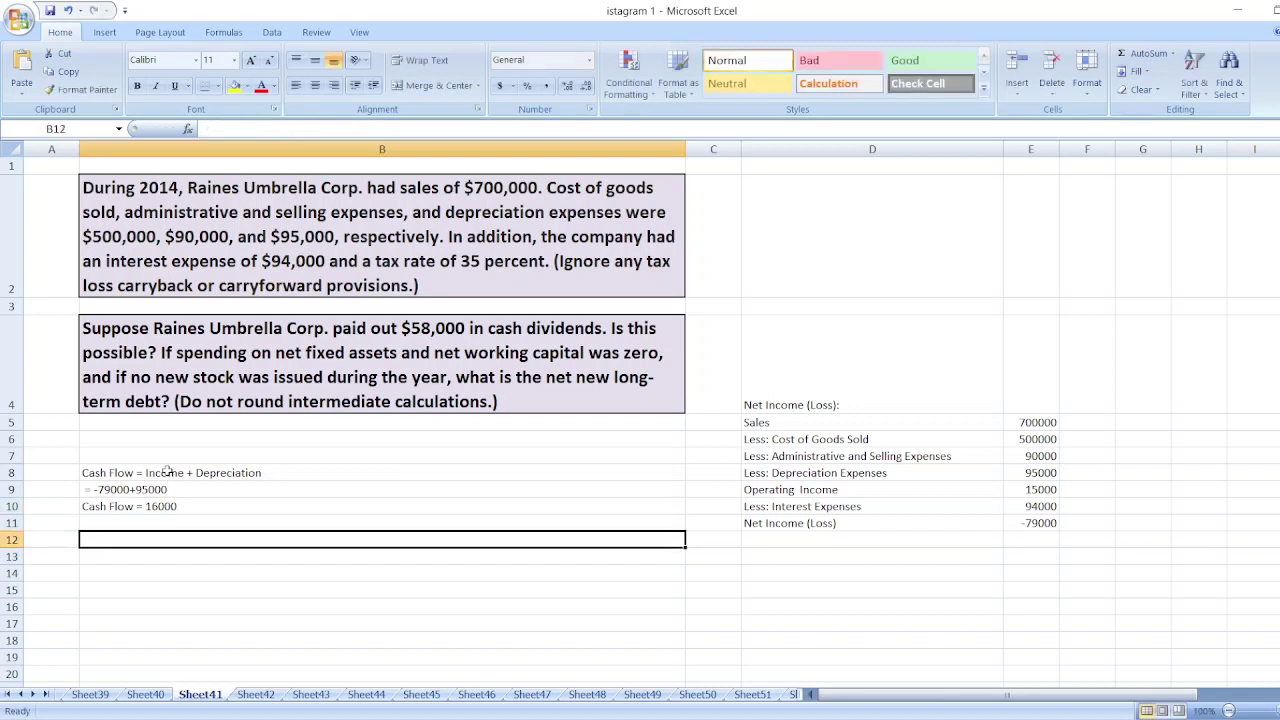
# Enter the text formula "New Long-term Debt = Cash Dividend-Cash Flow" in B12.
pyautogui.write('New Long')
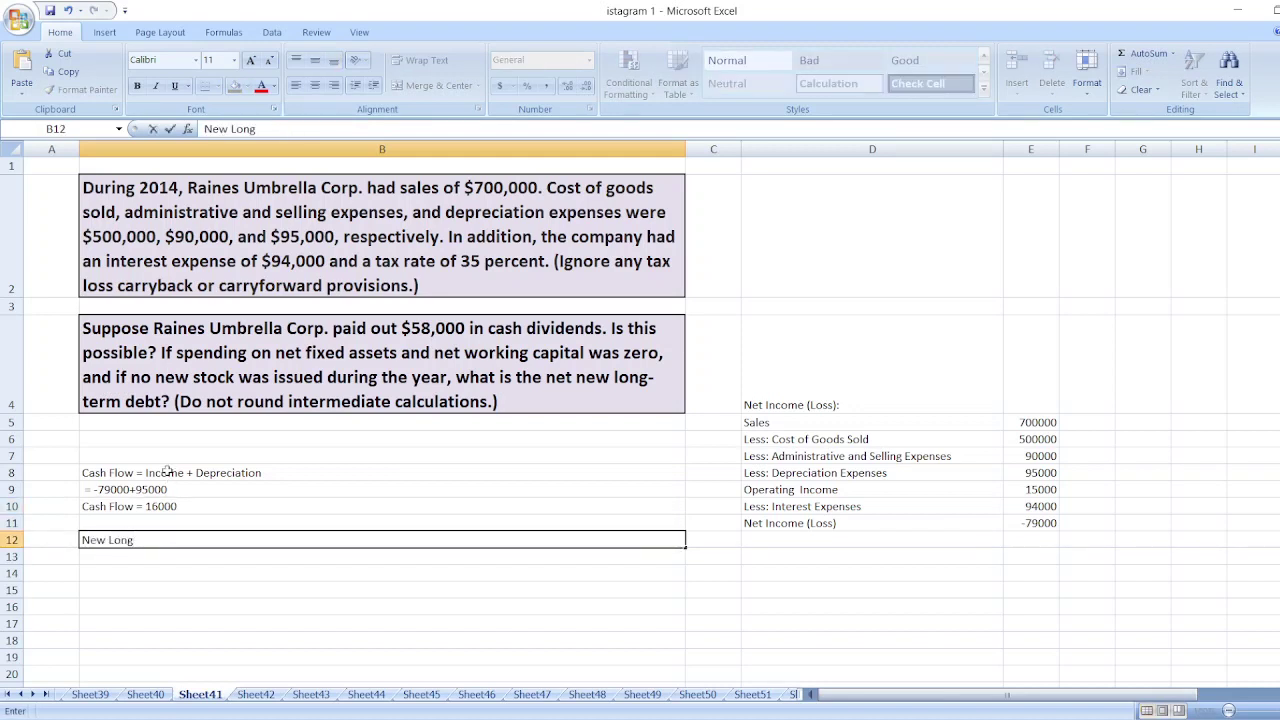
pyautogui.write('-term De')
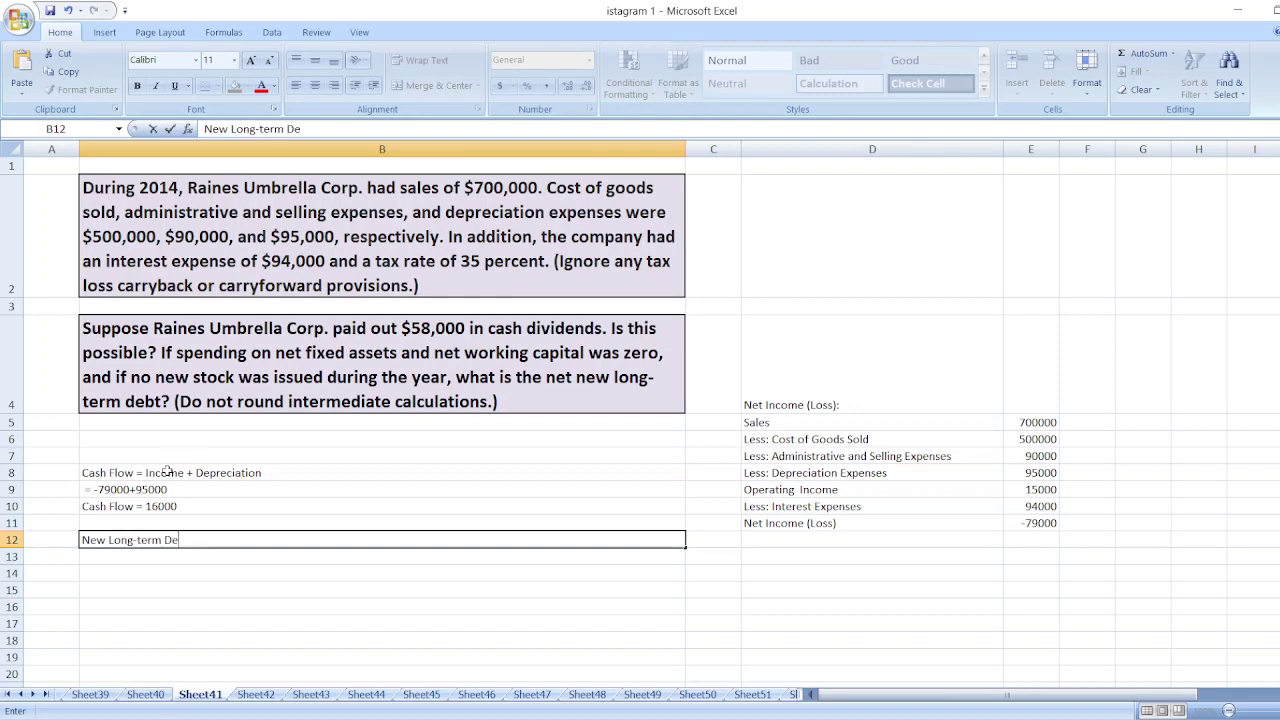
pyautogui.write('bt = Cash Divi')
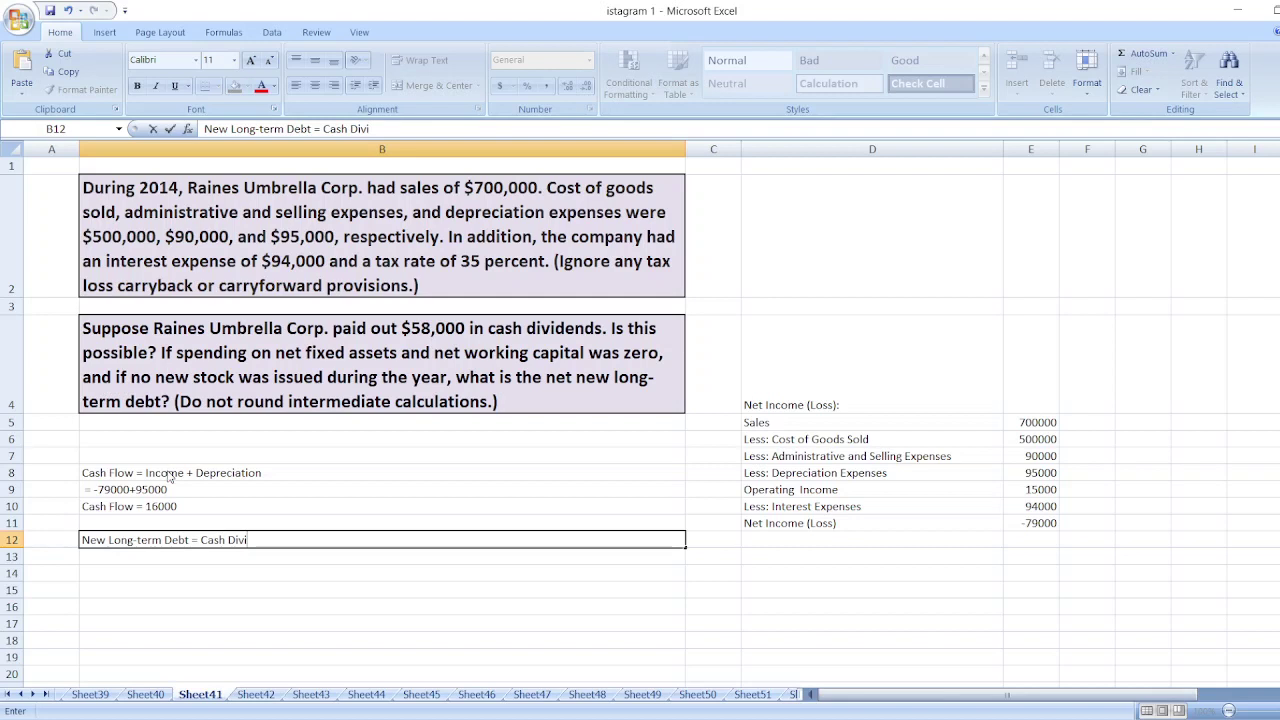
pyautogui.write('dend-Caash')
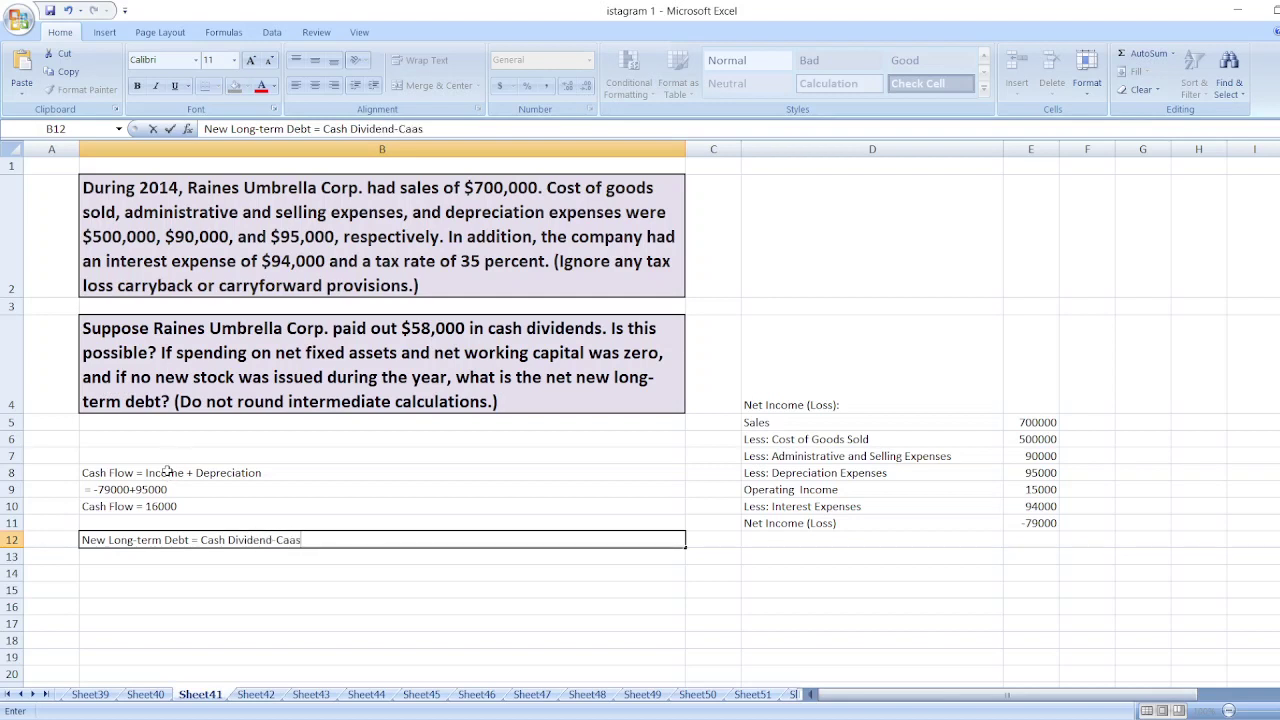
pyautogui.press('BackSpace')
pyautogui.press('BackSpace')
pyautogui.press('BackSpace')
pyautogui.write('sh Flow')
pyautogui.press('Return')
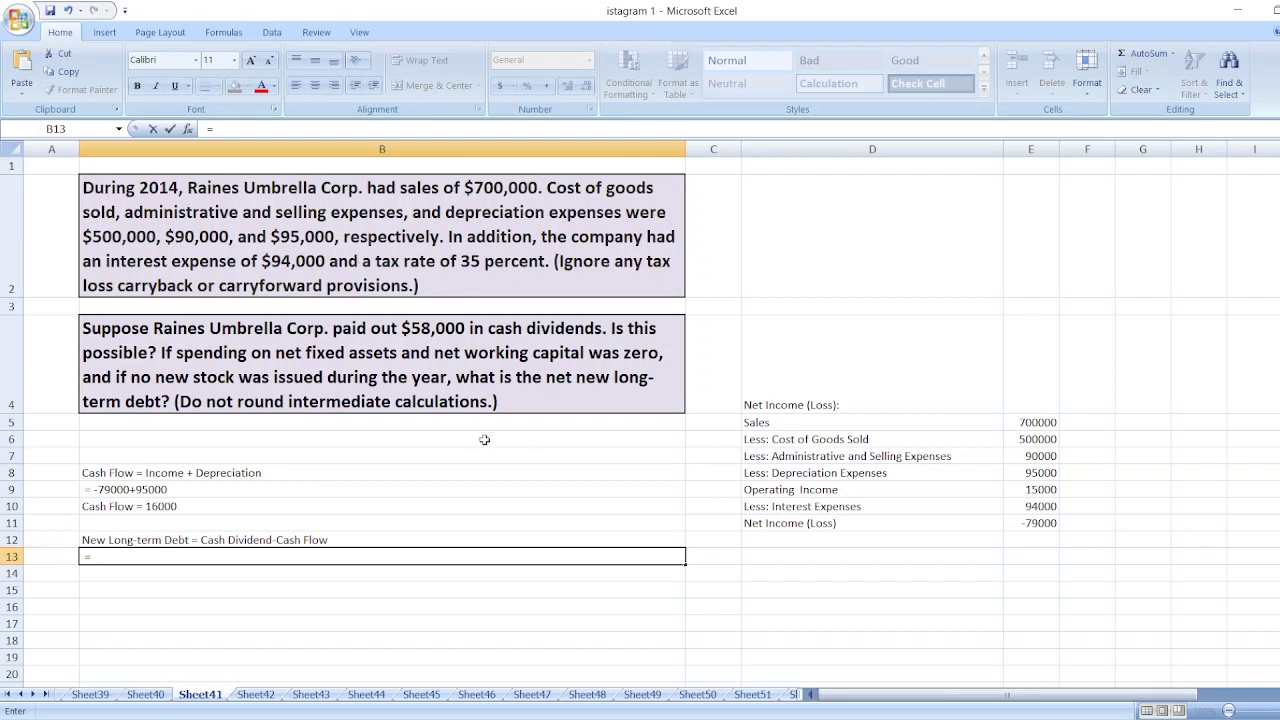
# Write the debt substitution "= $58,000 - $16,000" as text in B13 and the result "New Long-term Debt = $42,000" in B14.
pyautogui.write('$58,000 - $16,000')
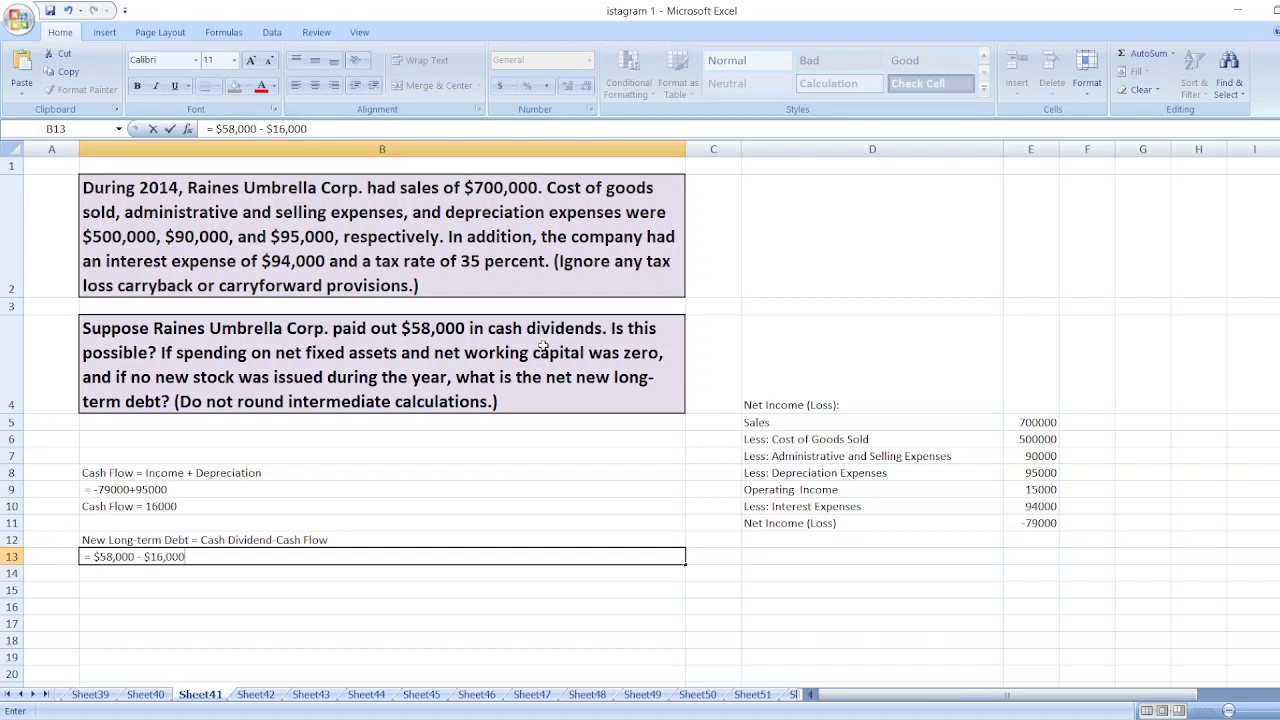
pyautogui.press('Return')
pyautogui.write('New Lon')
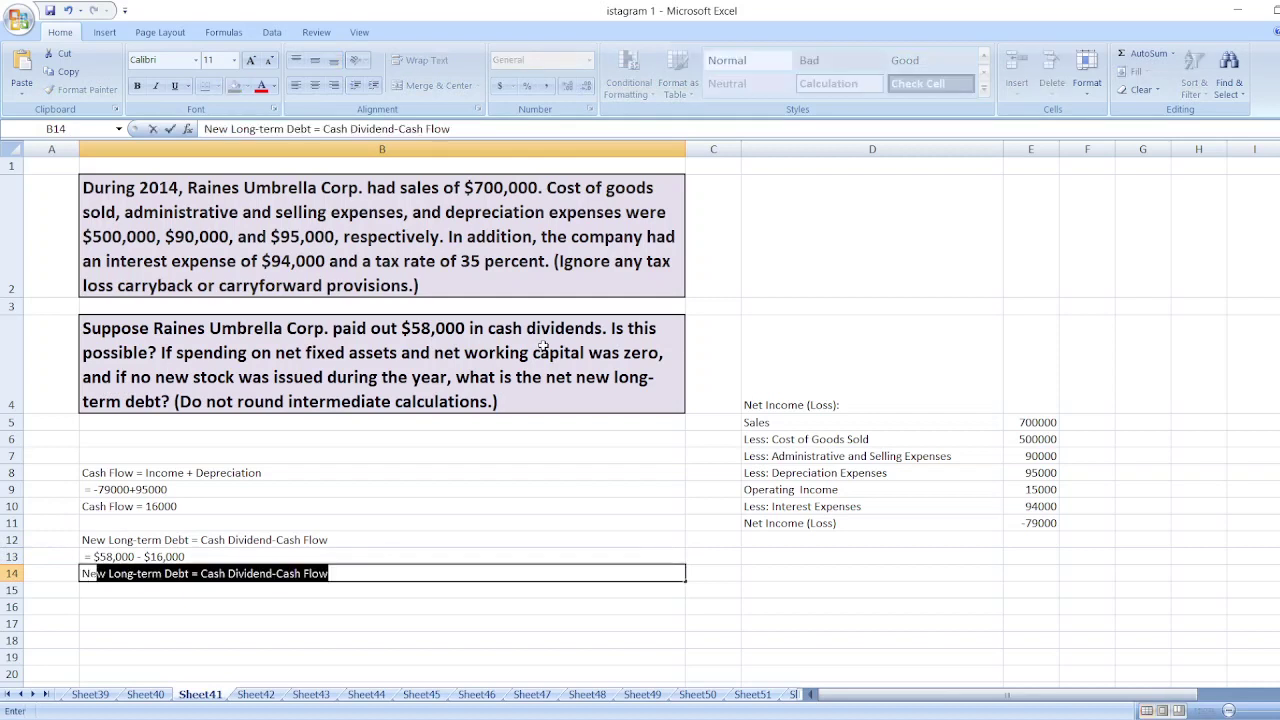
pyautogui.write('g')
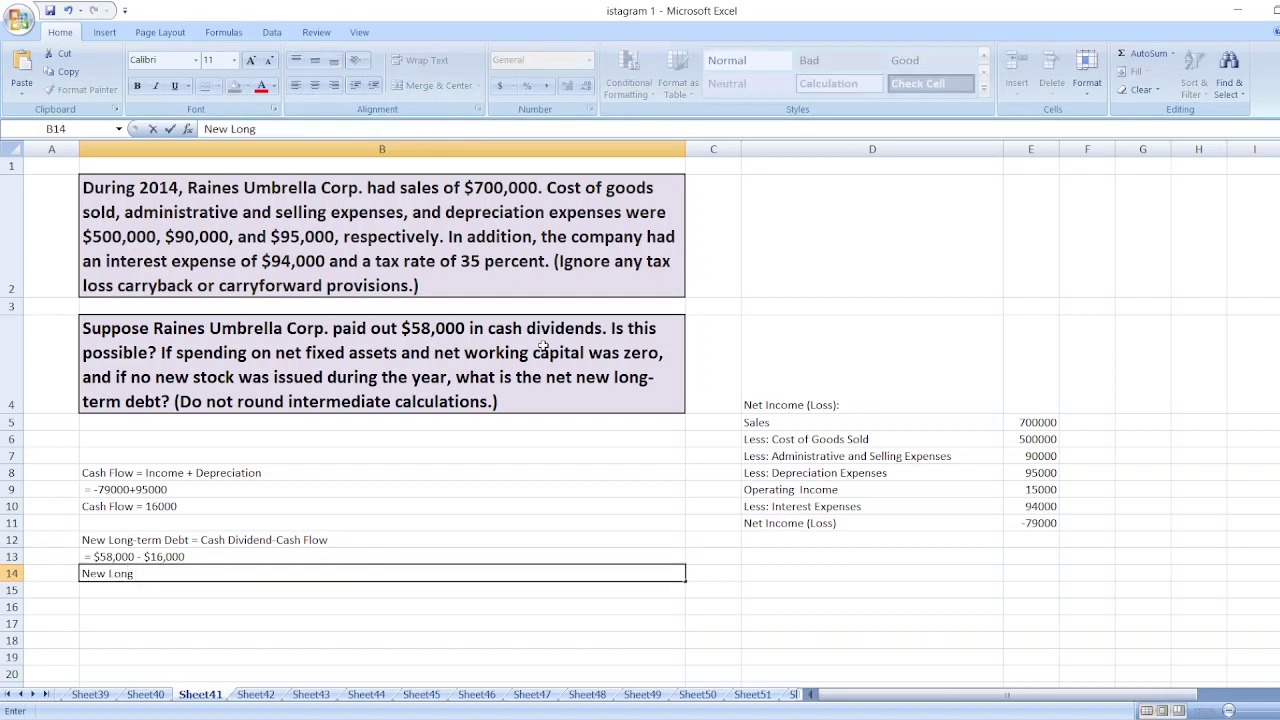
pyautogui.press('BackSpace')
pyautogui.write('-')
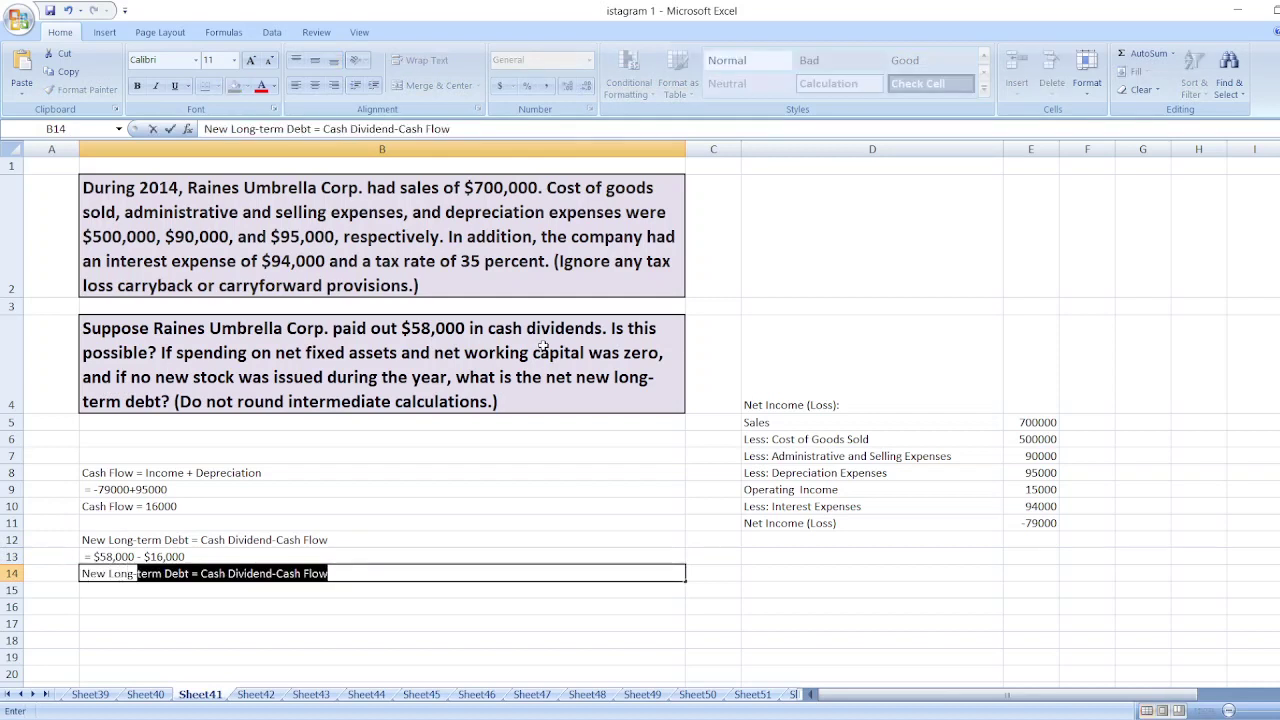
pyautogui.write('term Debt')
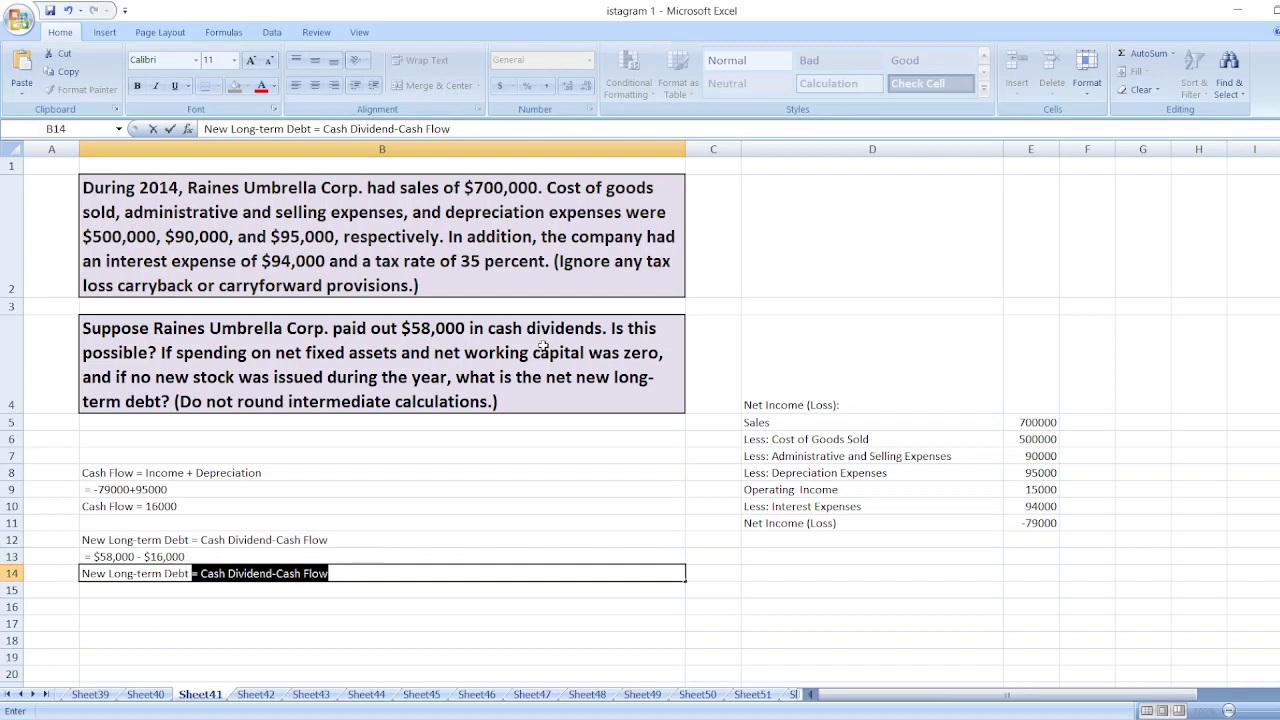
pyautogui.write(' =')
pyautogui.press('BackSpace')
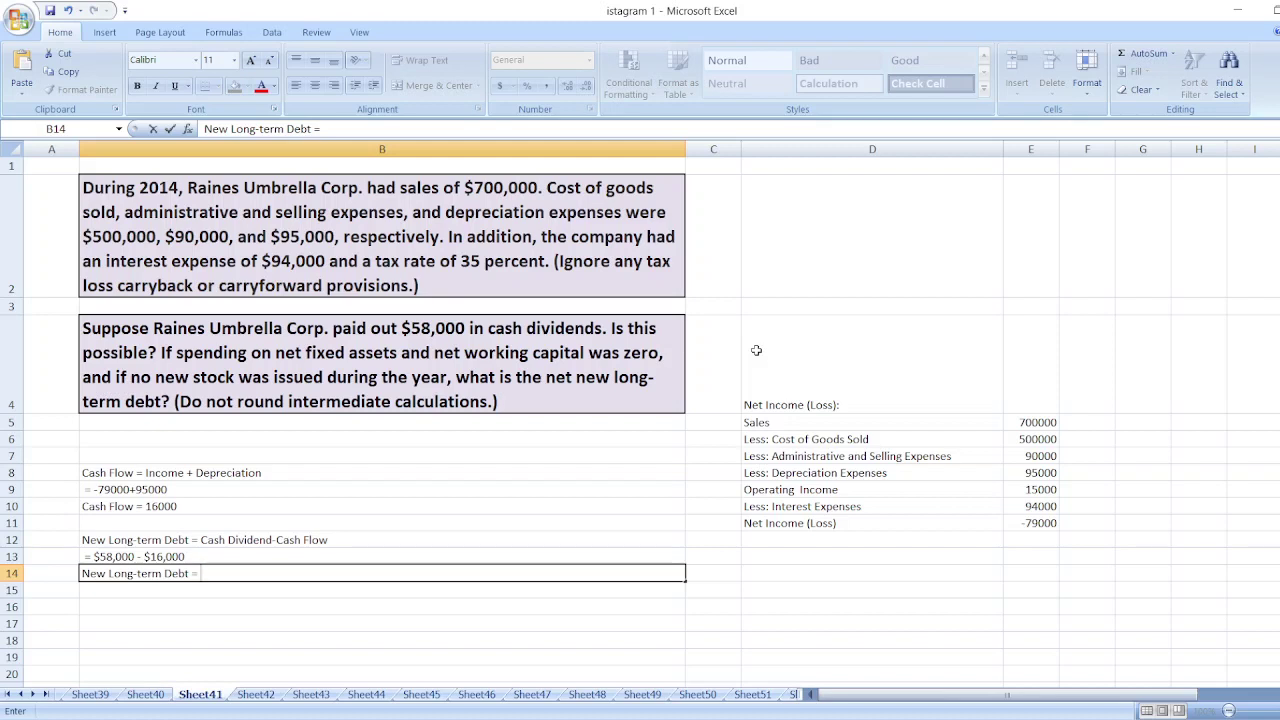
pyautogui.write('$42,000')
pyautogui.press('Return')
# Make the debt result in B14, the debt formula in B12 and the cash flow formula in B8 bold.
pyautogui.press('Up')
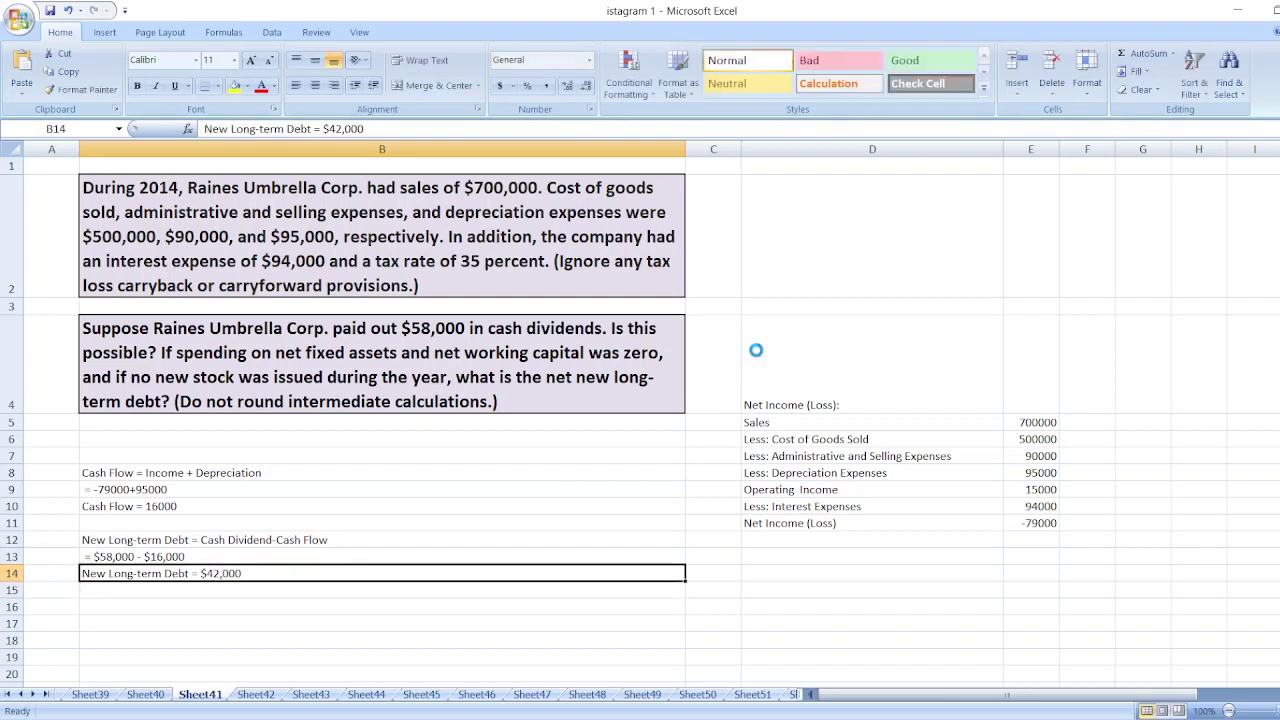
pyautogui.hotkey('ctrl', 'b')
pyautogui.press('Up')
pyautogui.press('Up')
pyautogui.hotkey('ctrl', 'b')
pyautogui.press('Up')
pyautogui.press('Up')
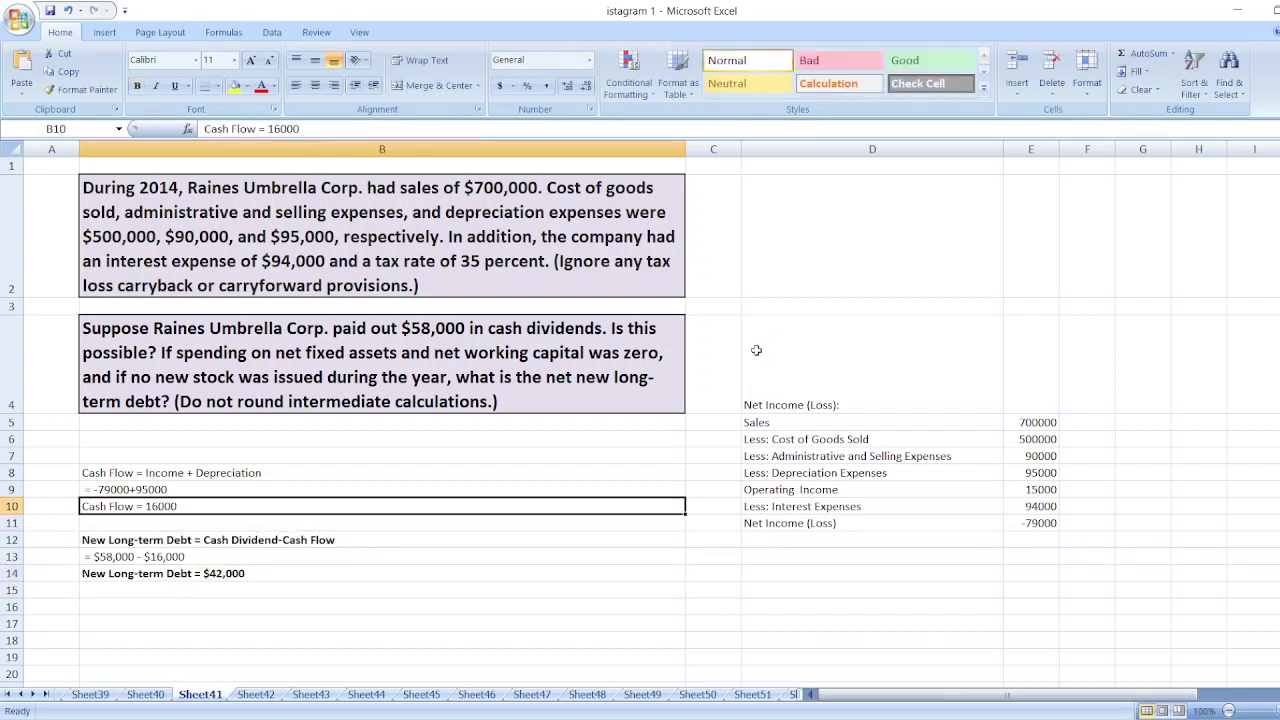
pyautogui.press('Up')
pyautogui.press('Up')
pyautogui.hotkey('ctrl', 'b')
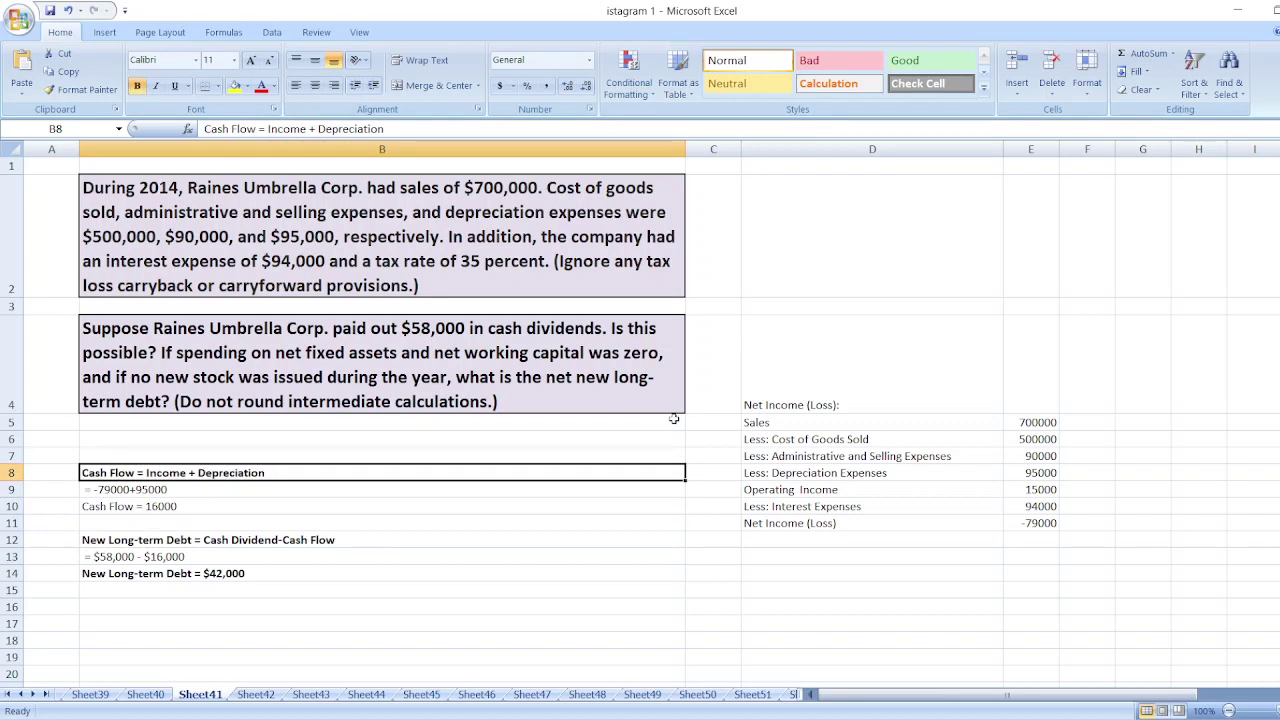
# Make the final net income label and amount in D11:E11 bold.
pyautogui.click(920, 527)
pyautogui.hotkey('shift', 'Right')
pyautogui.hotkey('ctrl', 'b')
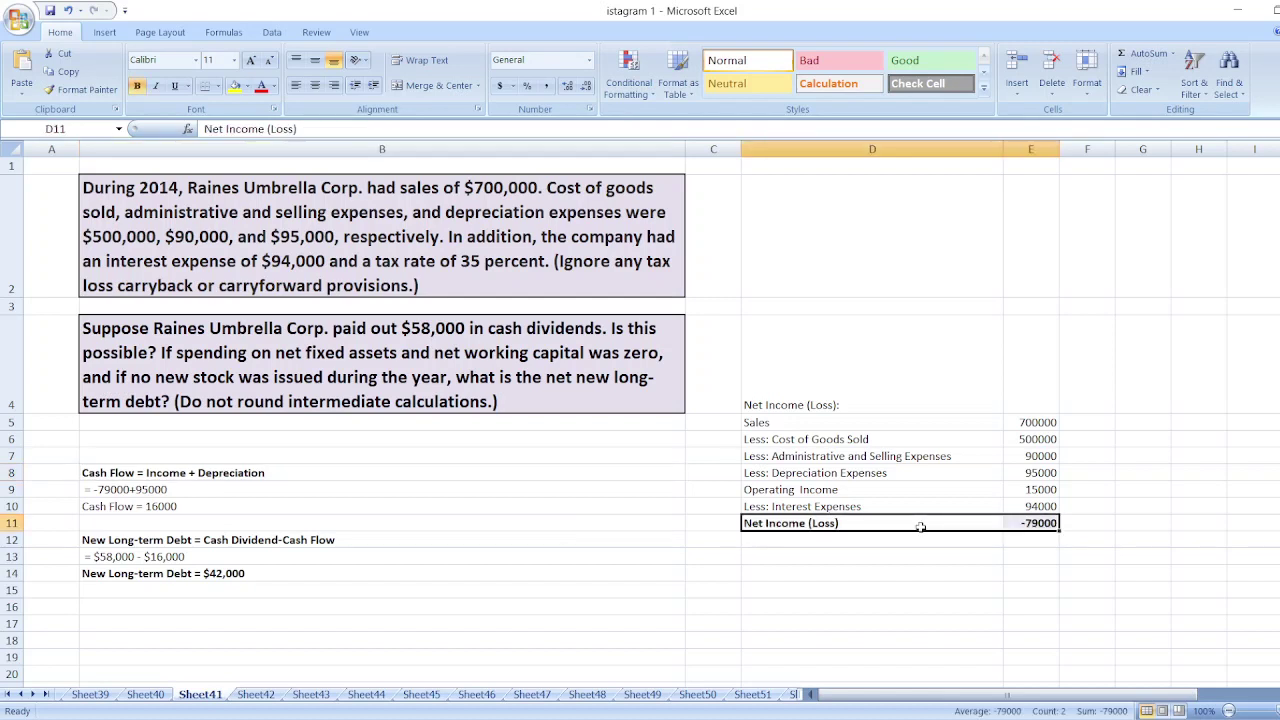
# Make the "Net Income (Loss):" heading in D4 above the income statement bold.
pyautogui.press('Up')
pyautogui.press('Up')
pyautogui.press('Up')
pyautogui.press('Up')
pyautogui.press('Up')
pyautogui.press('Up')
pyautogui.press('Up')
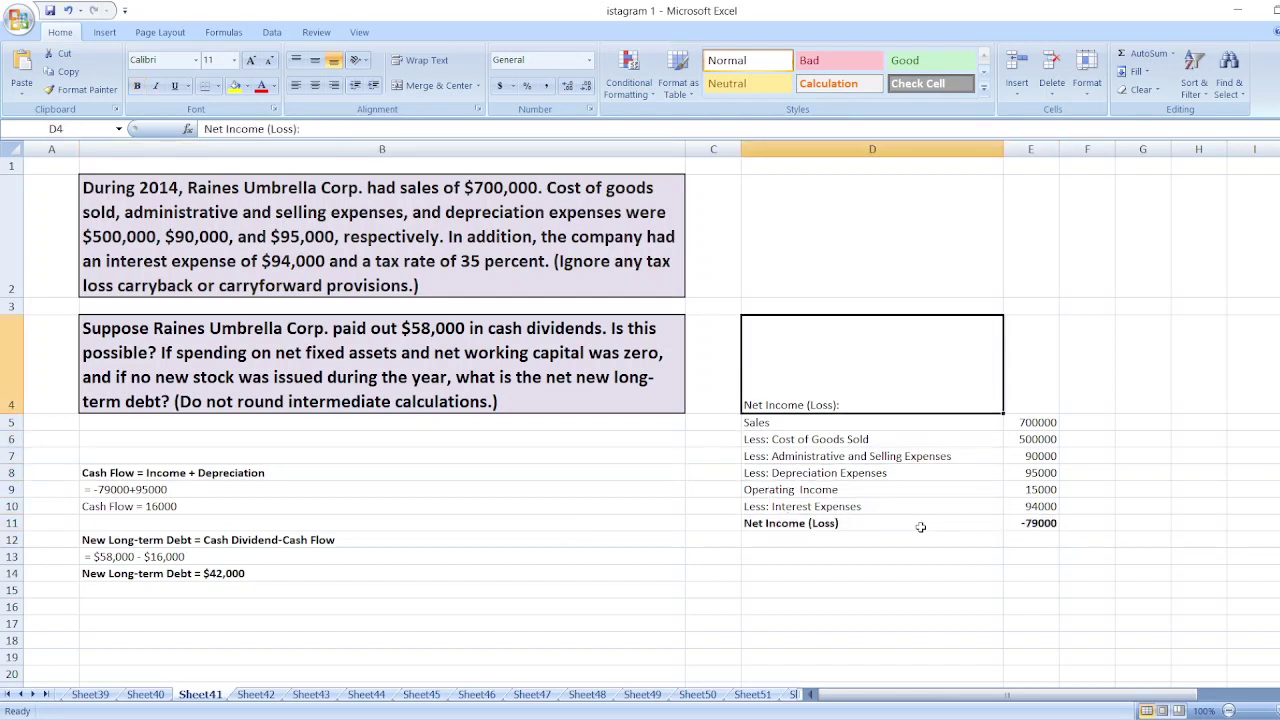
pyautogui.hotkey('ctrl', 'b')
pyautogui.click(738, 558)
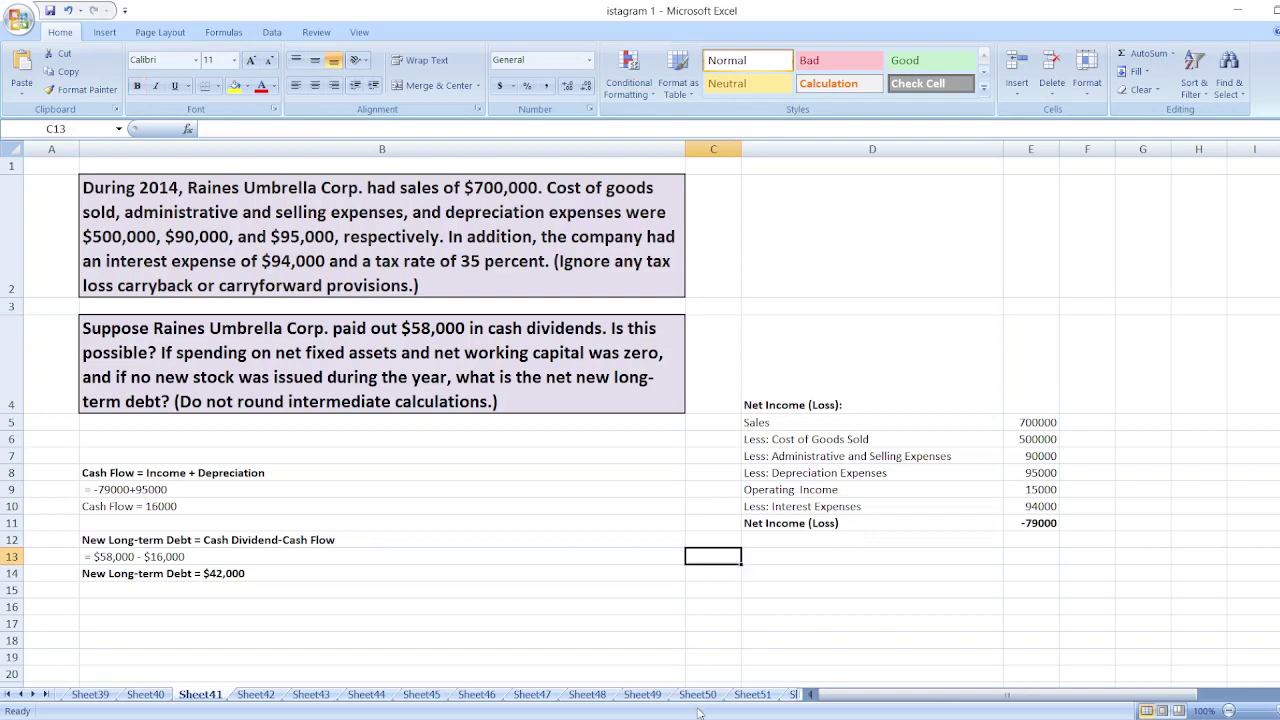